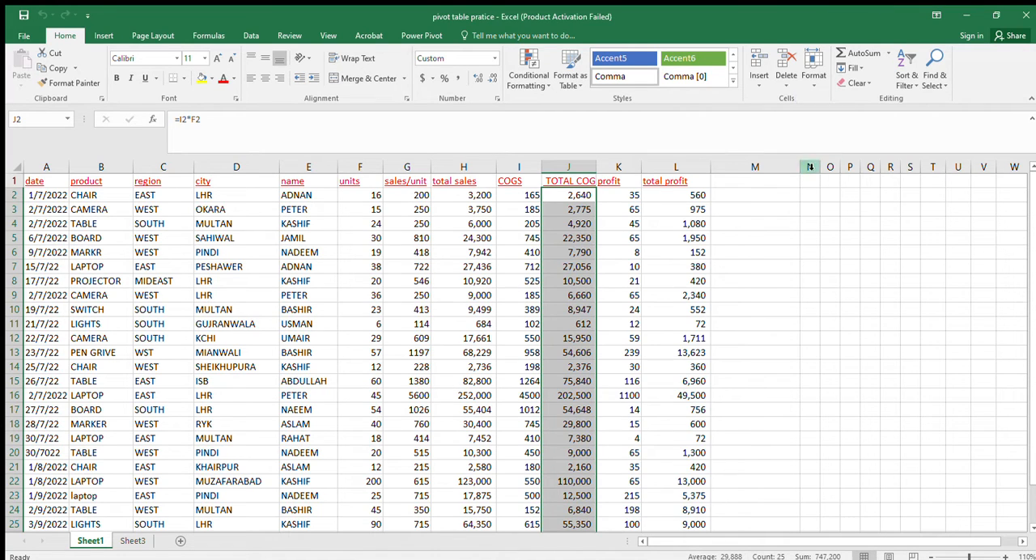
Narrow the empty column M beside the total profit column and look through the sales records down to row 26
{"action": "left_click_drag", "start_coordinate": [799, 170], "coordinate": [772, 166]}
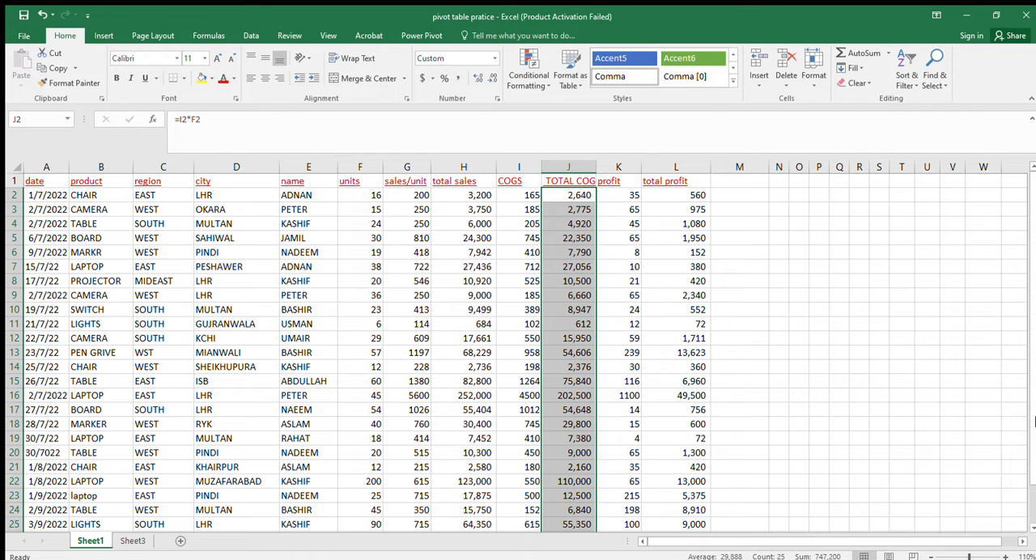
{"action": "left_click", "coordinate": [1031, 527]}
{"action": "left_click", "coordinate": [1031, 528]}
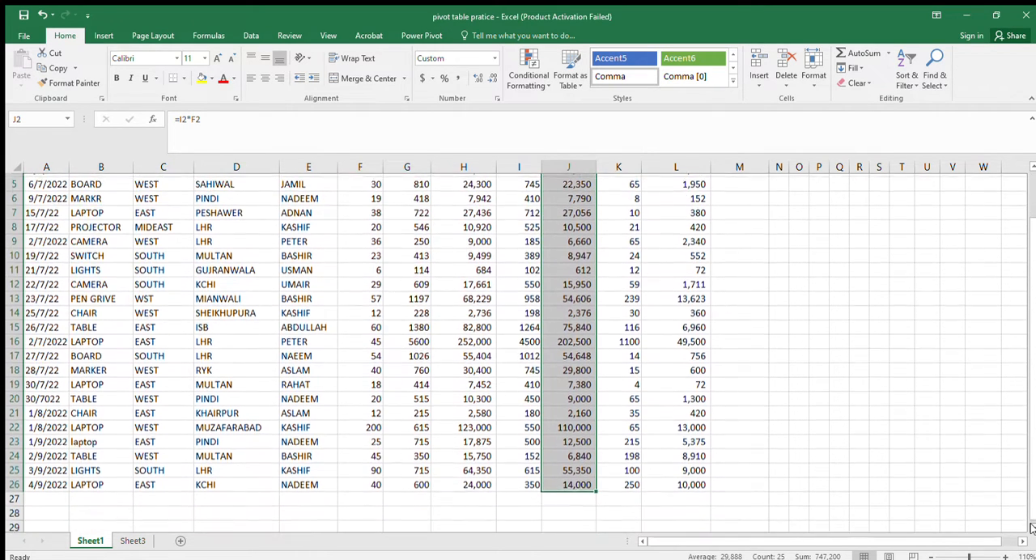
{"action": "left_click_drag", "start_coordinate": [1031, 524], "coordinate": [1033, 487]}
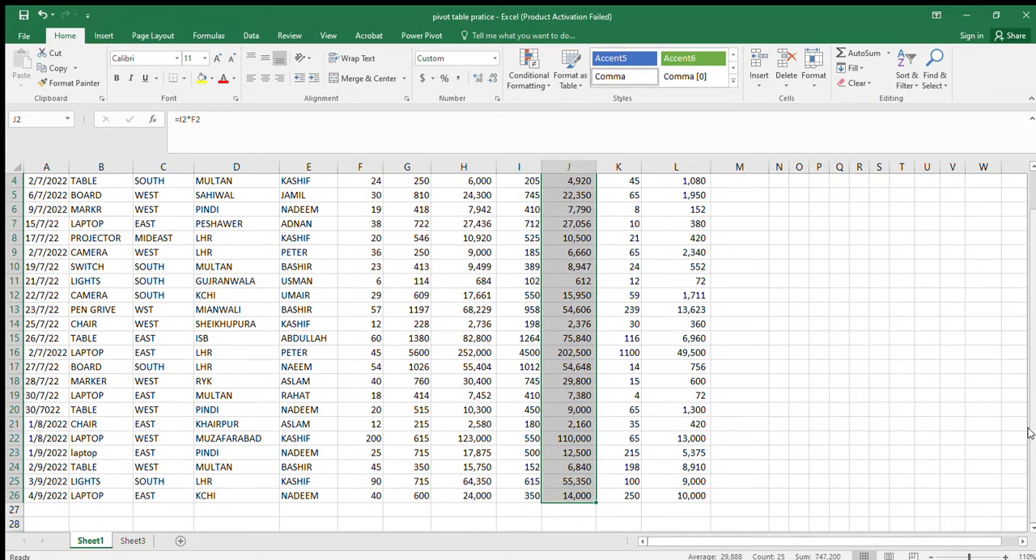
{"action": "left_click_drag", "start_coordinate": [1030, 434], "coordinate": [1034, 371]}
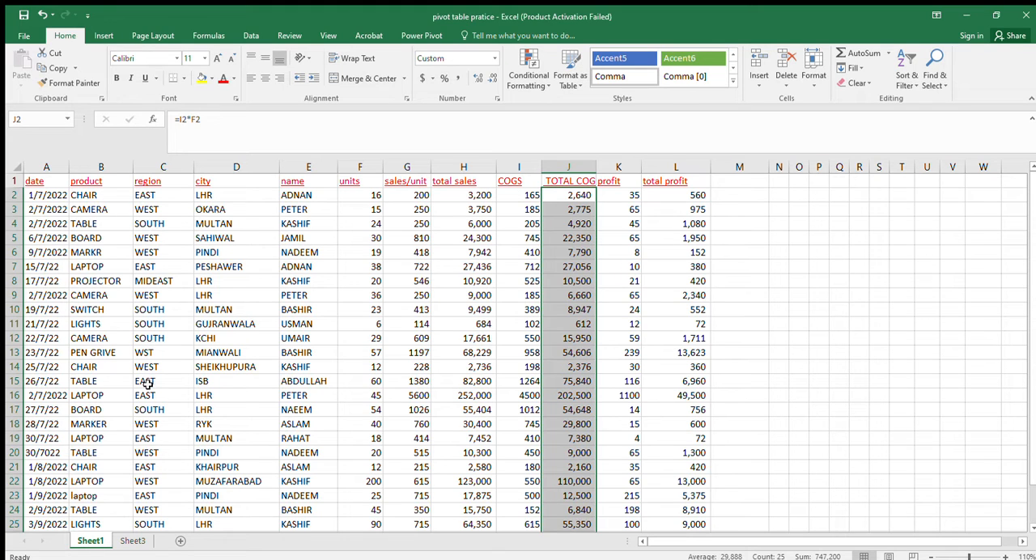
Examine the city column entries from row 2 down to row 25, checking which cities repeat
{"action": "left_click", "coordinate": [224, 197]}
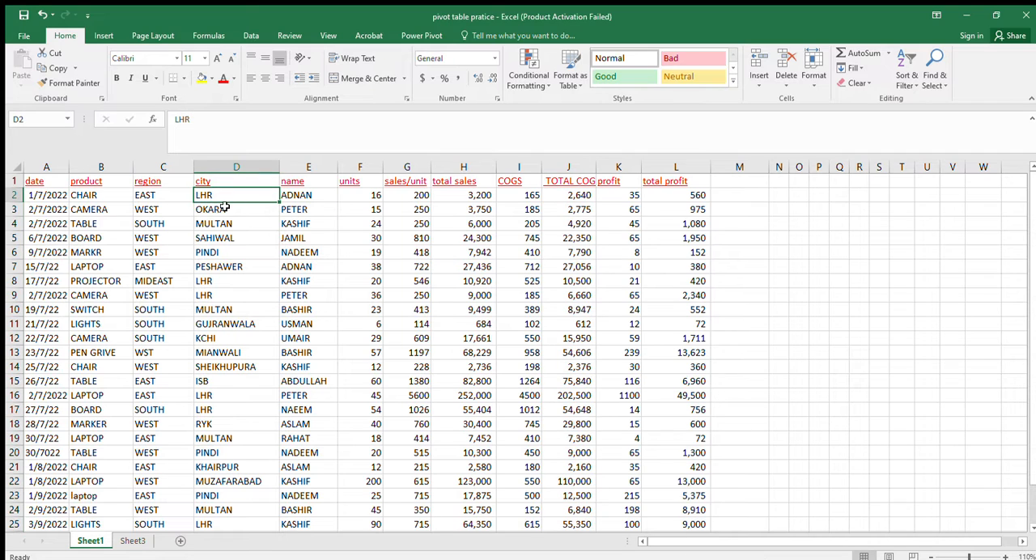
{"action": "left_click", "coordinate": [224, 209]}
{"action": "left_click", "coordinate": [224, 196]}
{"action": "left_click", "coordinate": [221, 210]}
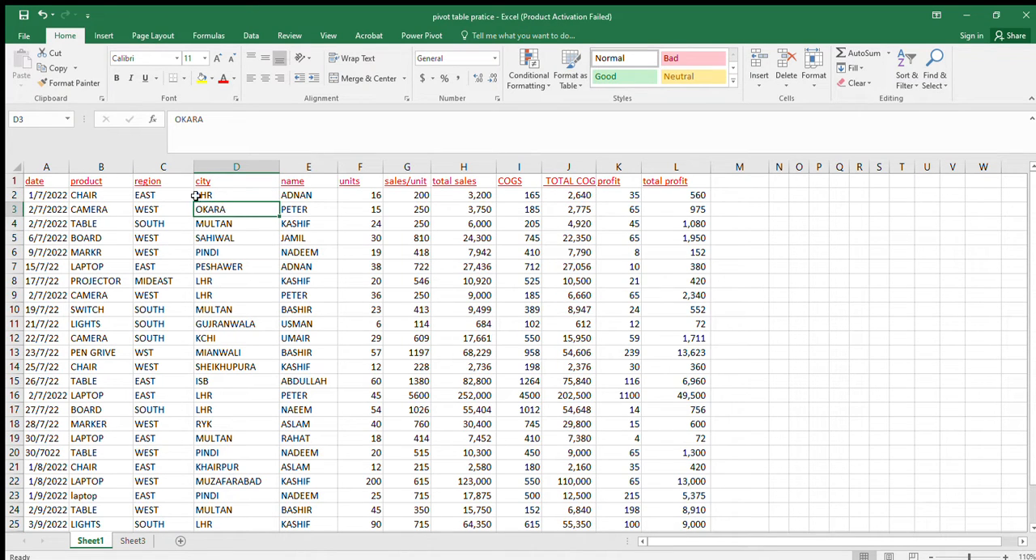
{"action": "left_click", "coordinate": [232, 197]}
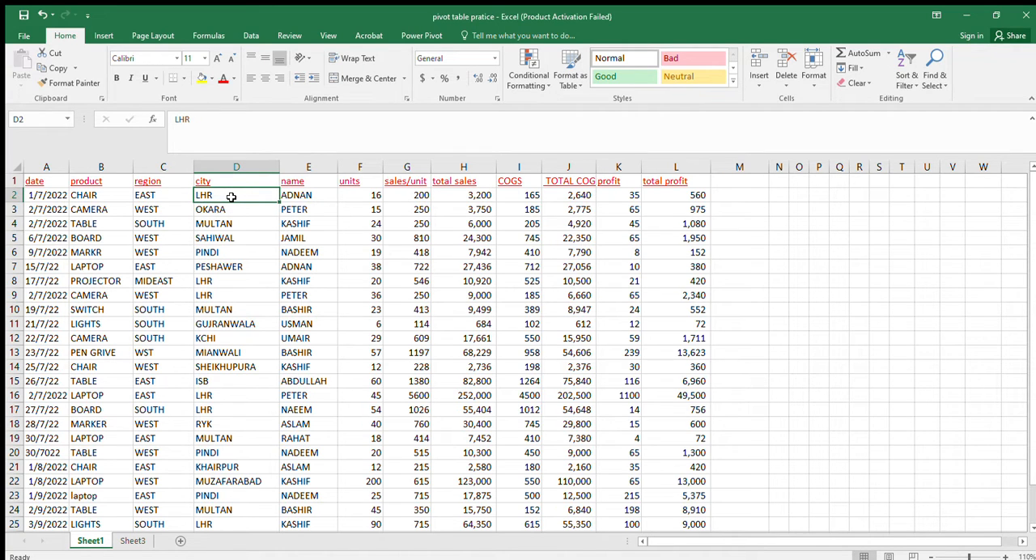
{"action": "key", "text": "Down"}
{"action": "key", "text": "Down"}
{"action": "key", "text": "Down"}
{"action": "key", "text": "Down"}
{"action": "key", "text": "Down"}
{"action": "key", "text": "Down"}
{"action": "key", "text": "Down"}
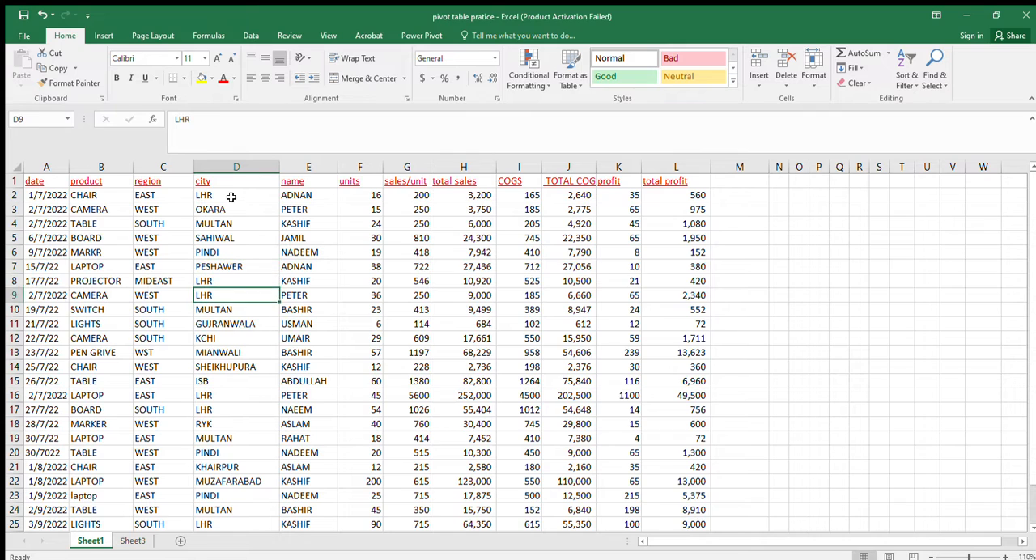
{"action": "key", "text": "Down"}
{"action": "key", "text": "Down"}
{"action": "key", "text": "Down"}
{"action": "key", "text": "Down"}
{"action": "key", "text": "Down"}
{"action": "key", "text": "Down"}
{"action": "key", "text": "Down"}
{"action": "key", "text": "Down"}
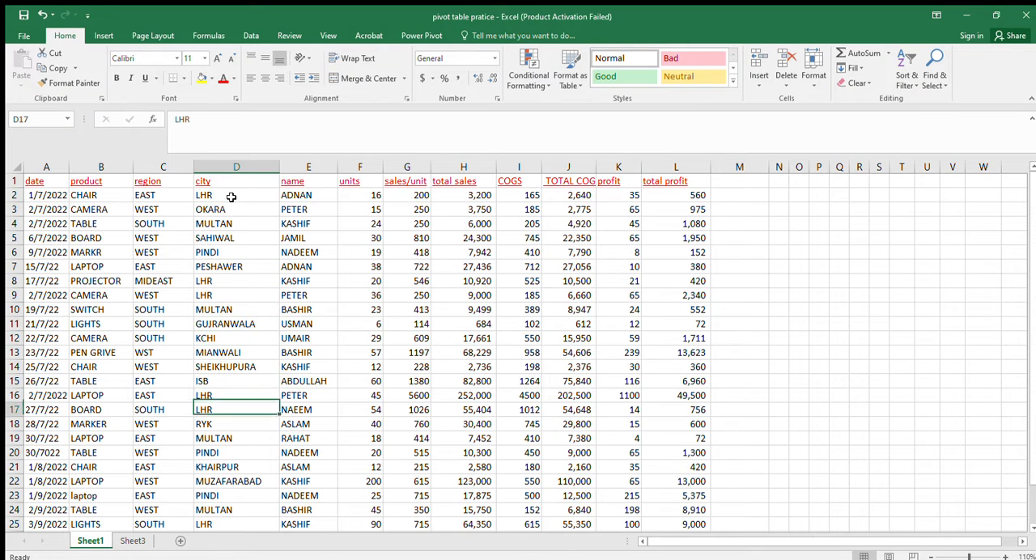
{"action": "key", "text": "Down"}
{"action": "key", "text": "Down"}
{"action": "key", "text": "Down"}
{"action": "key", "text": "Down"}
{"action": "key", "text": "Down"}
{"action": "key", "text": "Down"}
{"action": "key", "text": "Down"}
{"action": "key", "text": "Down"}
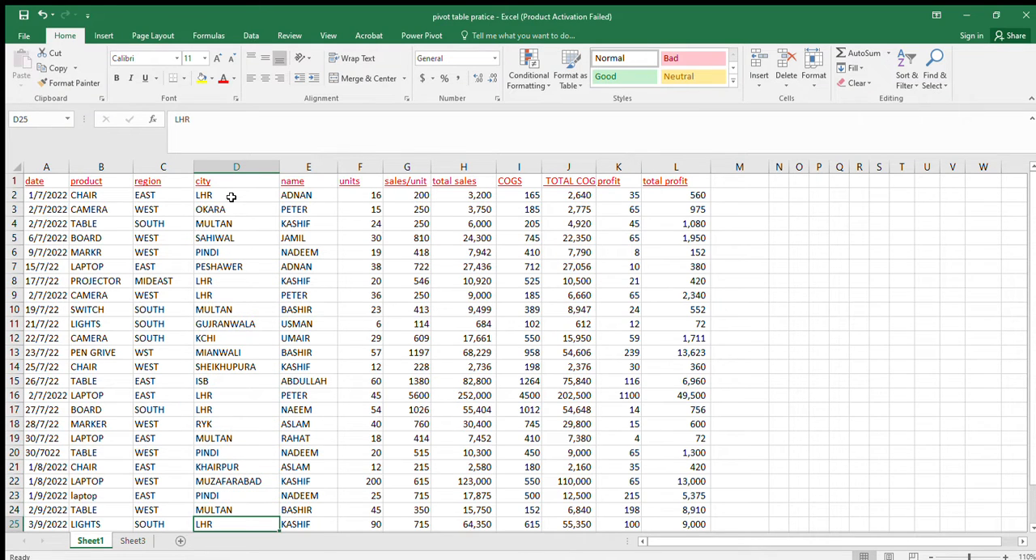
{"action": "key", "text": "Up"}
{"action": "key", "text": "Up"}
{"action": "key", "text": "Up"}
{"action": "key", "text": "Up"}
{"action": "key", "text": "Up"}
{"action": "key", "text": "Up"}
{"action": "key", "text": "Up"}
{"action": "key", "text": "Up"}
{"action": "key", "text": "Up"}
{"action": "key", "text": "Up"}
{"action": "key", "text": "Up"}
{"action": "key", "text": "Up"}
{"action": "key", "text": "Up"}
{"action": "key", "text": "Up"}
{"action": "key", "text": "Up"}
{"action": "key", "text": "Up"}
{"action": "key", "text": "Up"}
{"action": "key", "text": "Up"}
{"action": "key", "text": "Up"}
{"action": "key", "text": "Up"}
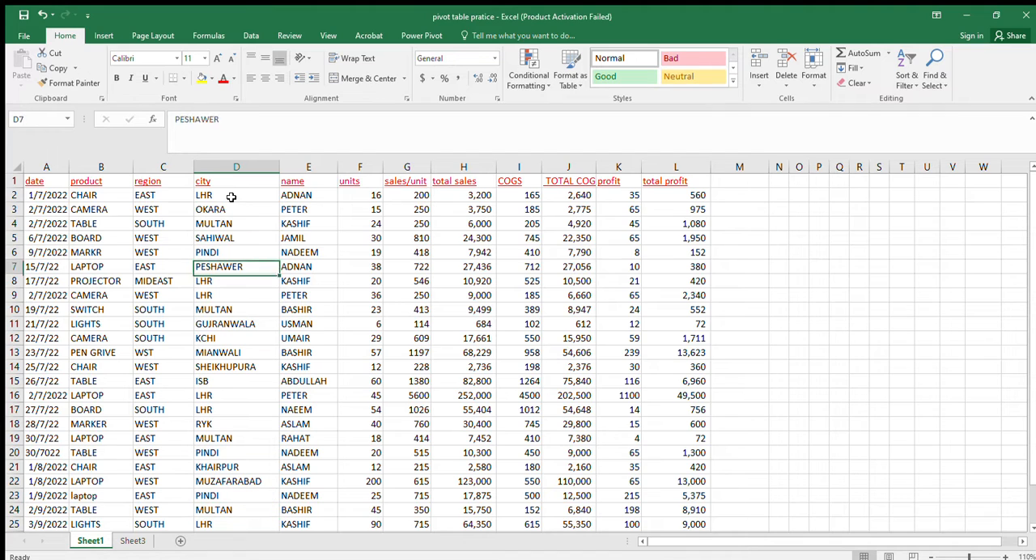
{"action": "key", "text": "Up"}
{"action": "key", "text": "Up"}
{"action": "key", "text": "Up"}
{"action": "key", "text": "Down"}
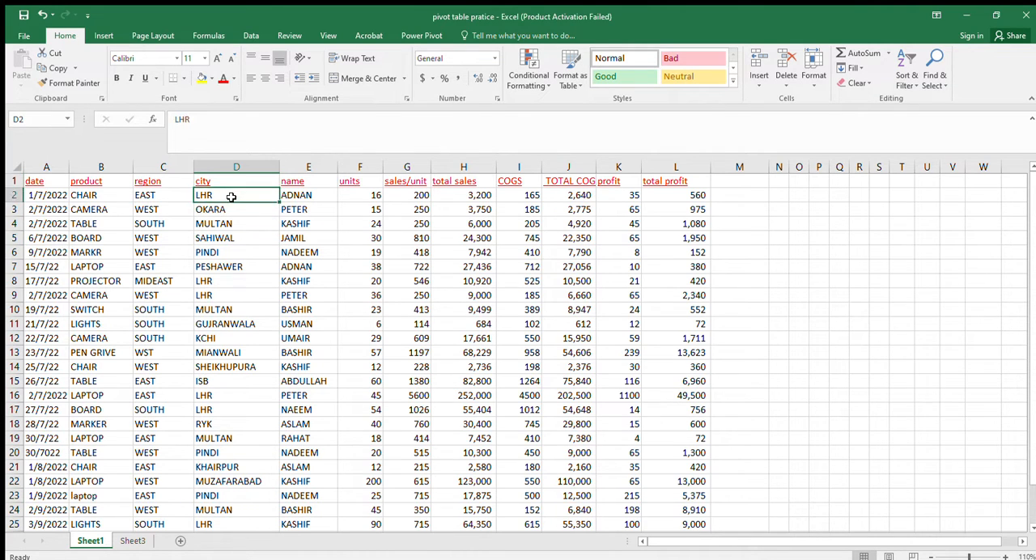
{"action": "key", "text": "Down"}
{"action": "key", "text": "Down"}
{"action": "key", "text": "Down"}
{"action": "key", "text": "Down"}
{"action": "key", "text": "Down"}
{"action": "key", "text": "Down"}
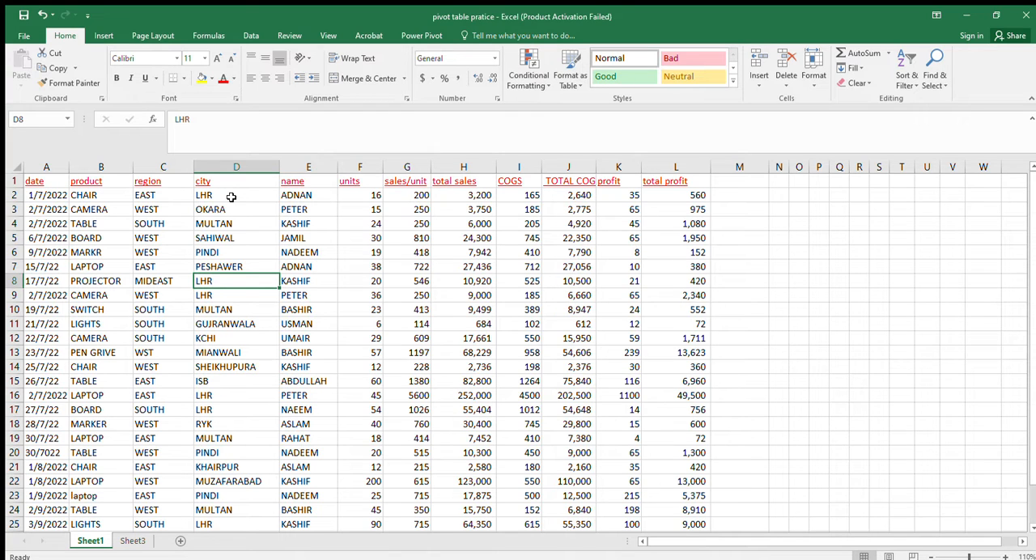
Review the entries in the name column from row 2 down to the end of the data and back to its header
{"action": "key", "text": "Right"}
{"action": "key", "text": "Up"}
{"action": "key", "text": "Up"}
{"action": "key", "text": "Up"}
{"action": "key", "text": "Up"}
{"action": "key", "text": "Up"}
{"action": "key", "text": "Up"}
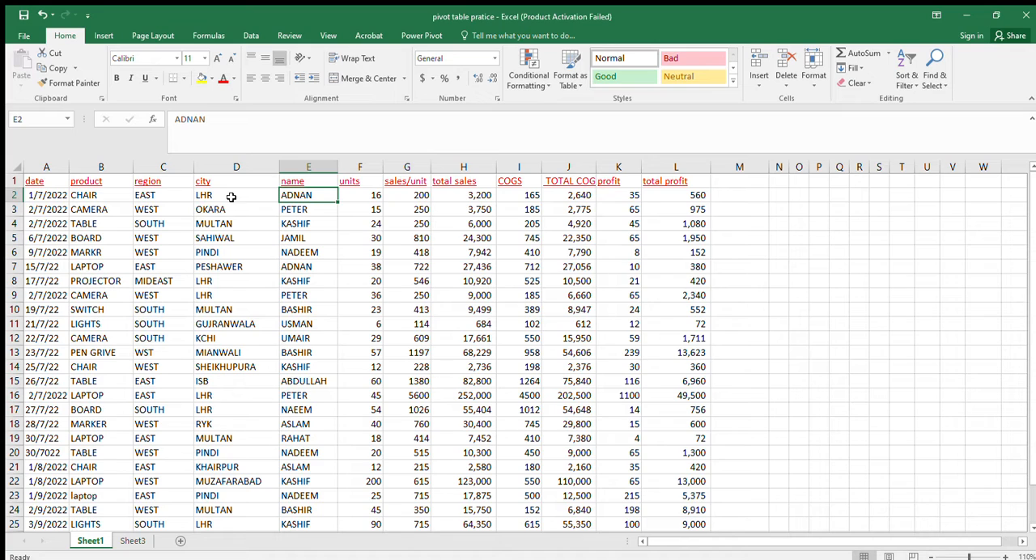
{"action": "key", "text": "Down"}
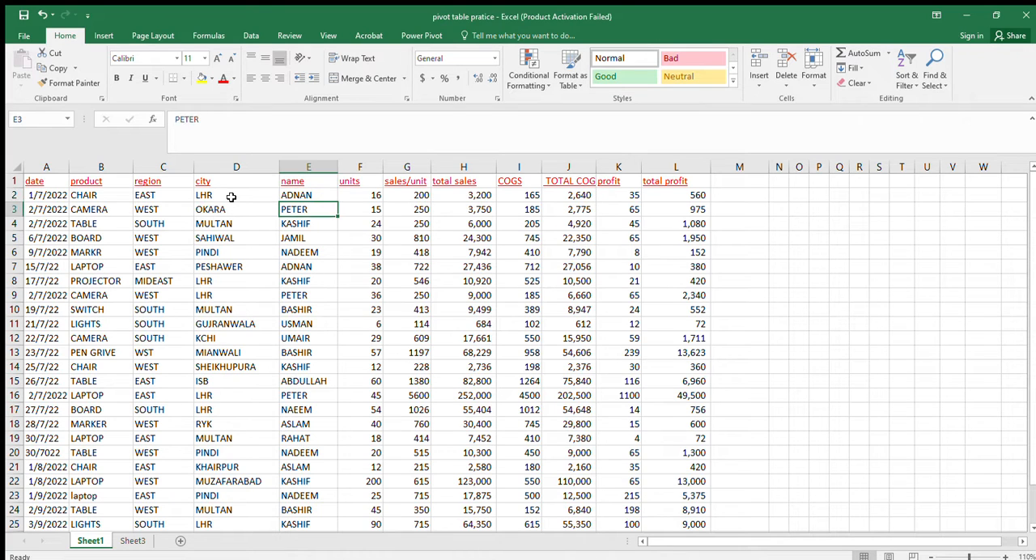
{"action": "key", "text": "Up"}
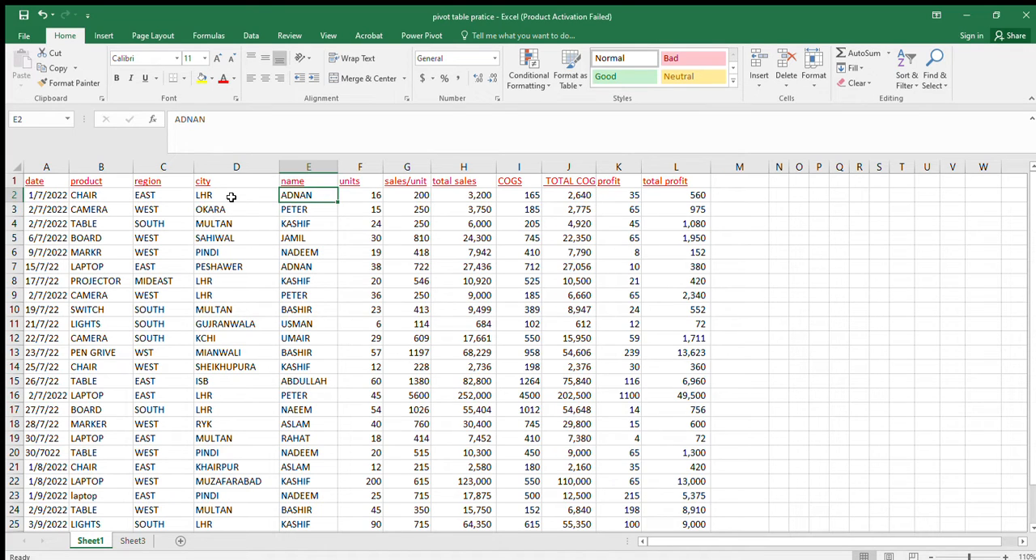
{"action": "key", "text": "Down"}
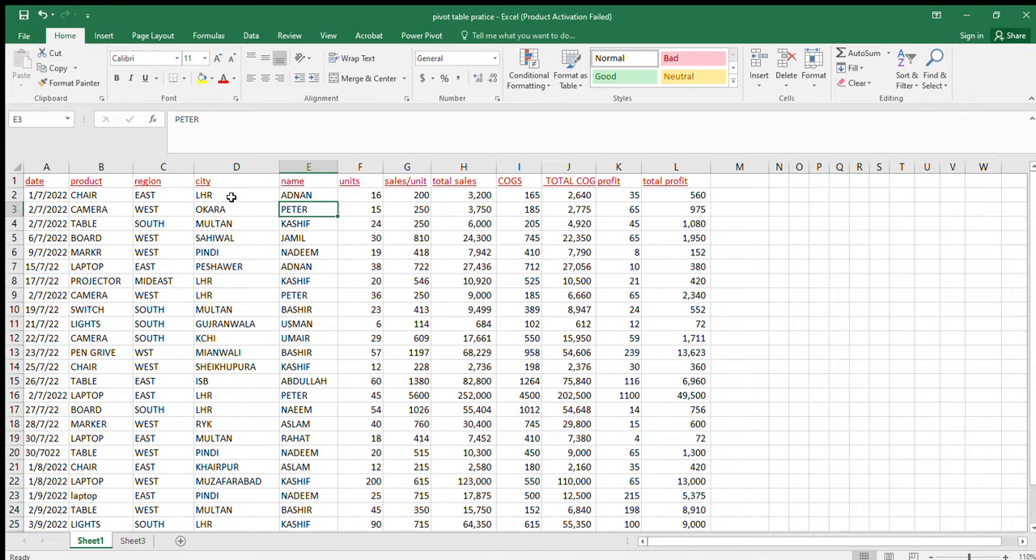
{"action": "key", "text": "Down"}
{"action": "key", "text": "Down"}
{"action": "key", "text": "Down"}
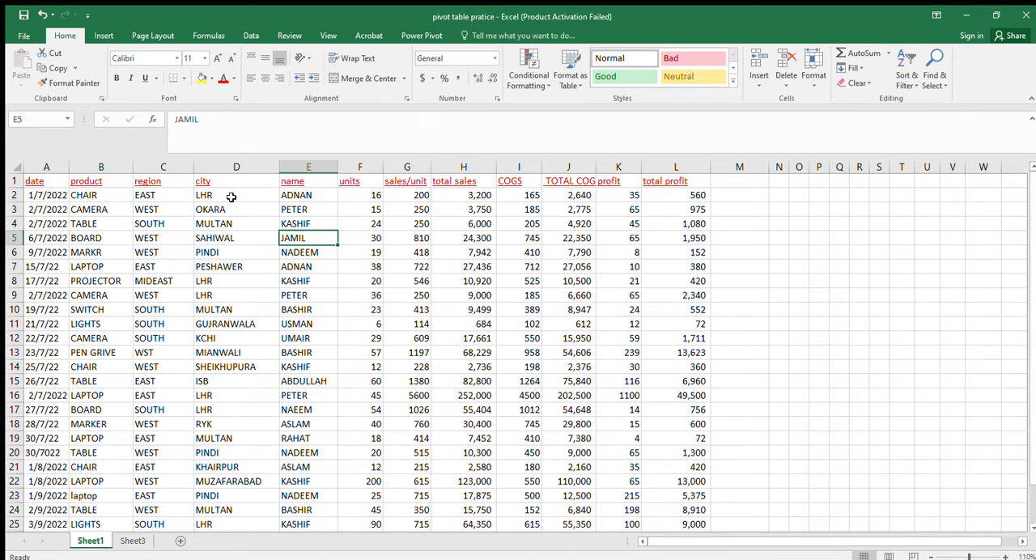
{"action": "key", "text": "Down"}
{"action": "key", "text": "Down"}
{"action": "key", "text": "Down"}
{"action": "key", "text": "Down"}
{"action": "key", "text": "Down"}
{"action": "key", "text": "Down"}
{"action": "key", "text": "Down"}
{"action": "key", "text": "Down"}
{"action": "key", "text": "Down"}
{"action": "key", "text": "Down"}
{"action": "key", "text": "Down"}
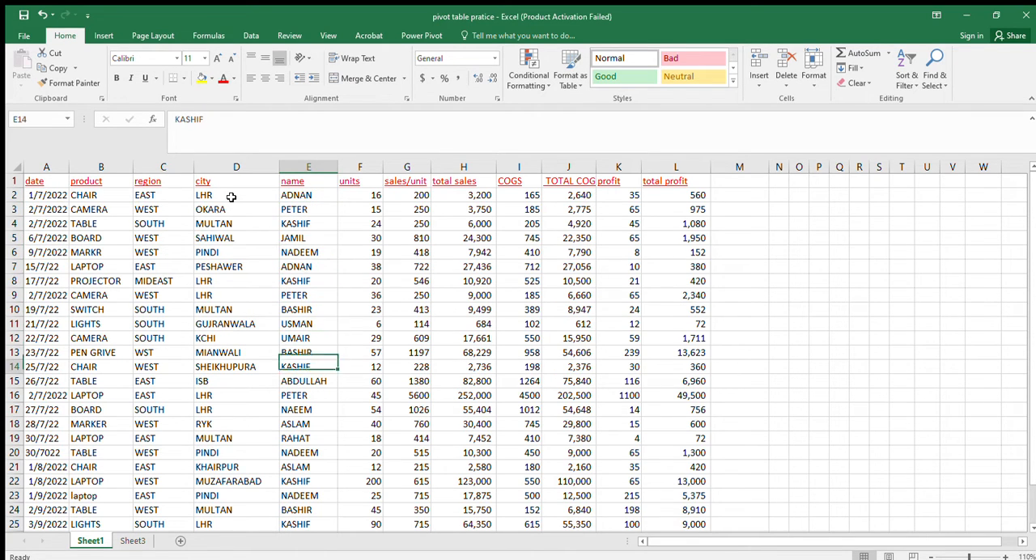
{"action": "key", "text": "Down"}
{"action": "key", "text": "Down"}
{"action": "key", "text": "Down"}
{"action": "key", "text": "Down"}
{"action": "key", "text": "Down"}
{"action": "key", "text": "Down"}
{"action": "key", "text": "Down"}
{"action": "key", "text": "Down"}
{"action": "key", "text": "Down"}
{"action": "key", "text": "Down"}
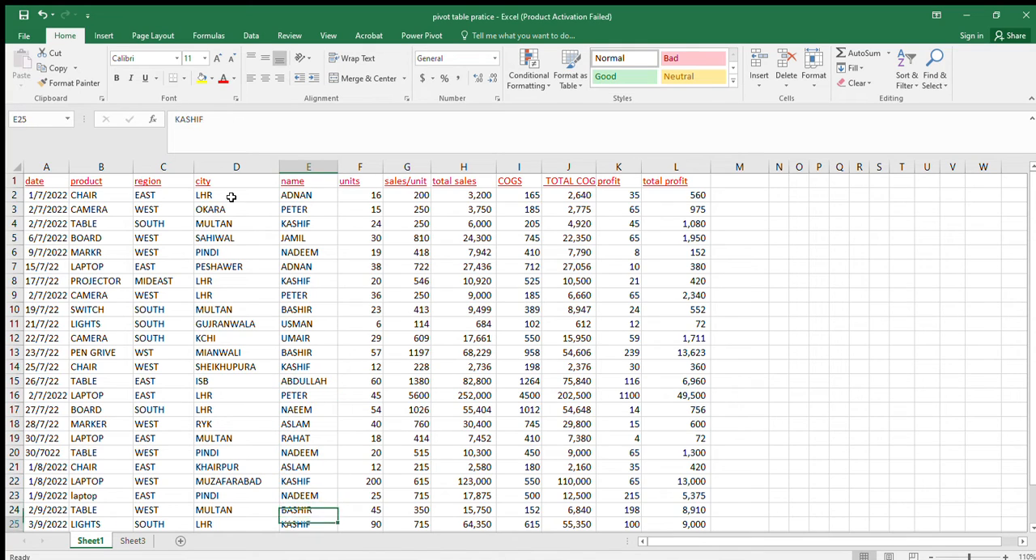
{"action": "key", "text": "Down"}
{"action": "key", "text": "Up"}
{"action": "key", "text": "Up"}
{"action": "key", "text": "Up"}
{"action": "key", "text": "Up"}
{"action": "key", "text": "Up"}
{"action": "key", "text": "Up"}
{"action": "key", "text": "Up"}
{"action": "key", "text": "Up"}
{"action": "key", "text": "Up"}
{"action": "key", "text": "Up"}
{"action": "key", "text": "Up"}
{"action": "key", "text": "Up"}
{"action": "key", "text": "Up"}
{"action": "key", "text": "Up"}
{"action": "key", "text": "Up"}
{"action": "key", "text": "Up"}
{"action": "key", "text": "Up"}
{"action": "key", "text": "Up"}
{"action": "key", "text": "Up"}
{"action": "key", "text": "Up"}
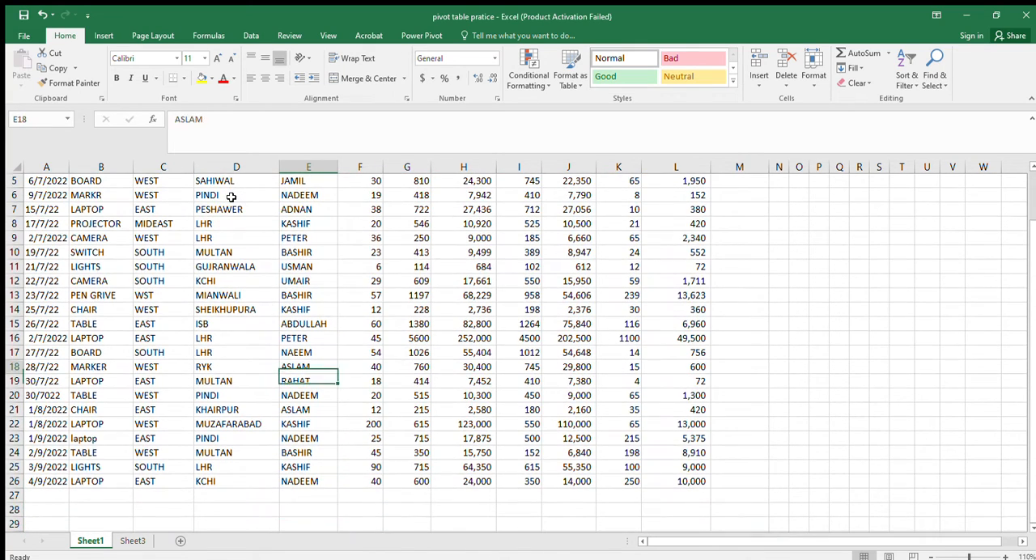
{"action": "key", "text": "Up"}
{"action": "key", "text": "Up"}
{"action": "key", "text": "Up"}
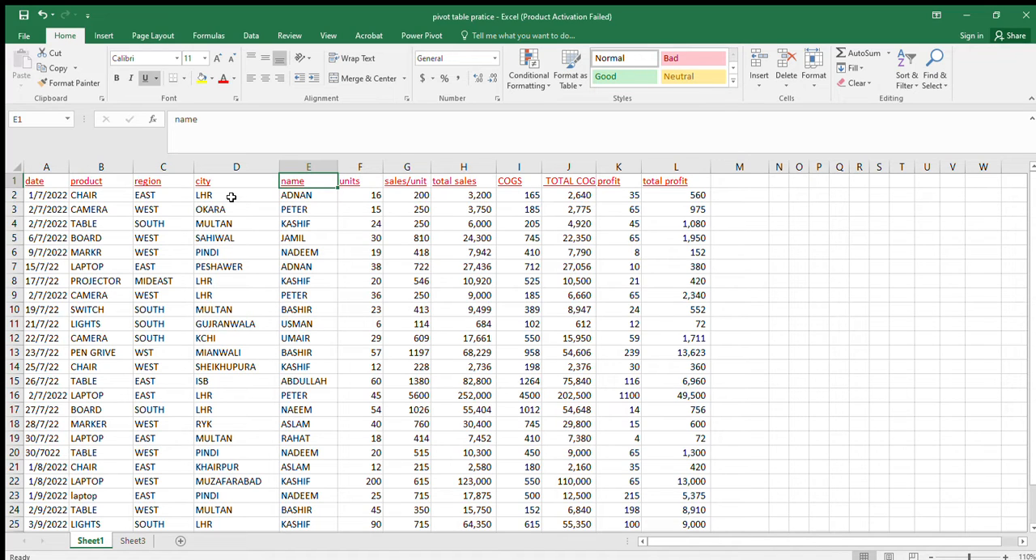
Examine the units, sales/unit, total sales, COGS, total COGS, profit and total profit columns, including the row 2 formulas
{"action": "key", "text": "Right"}
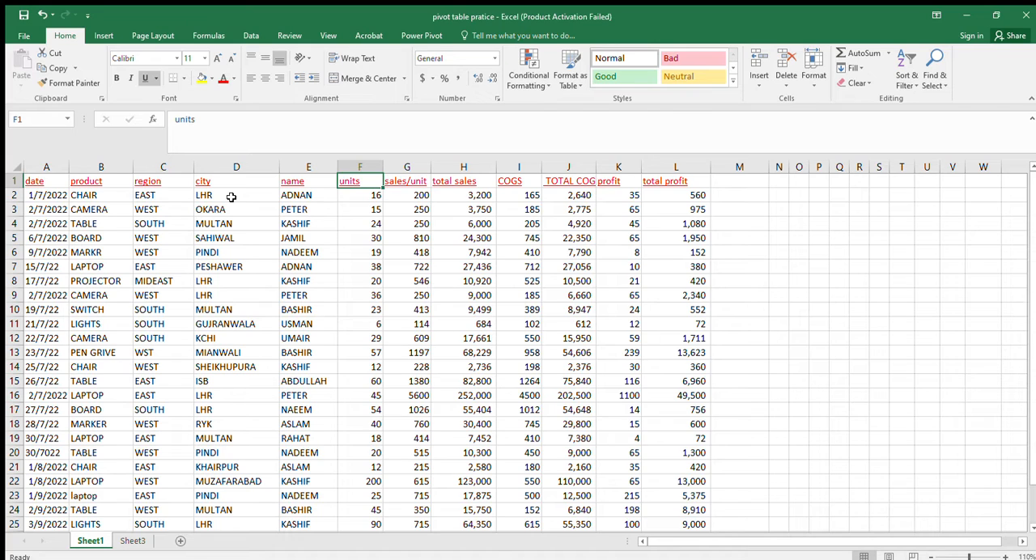
{"action": "key", "text": "Right"}
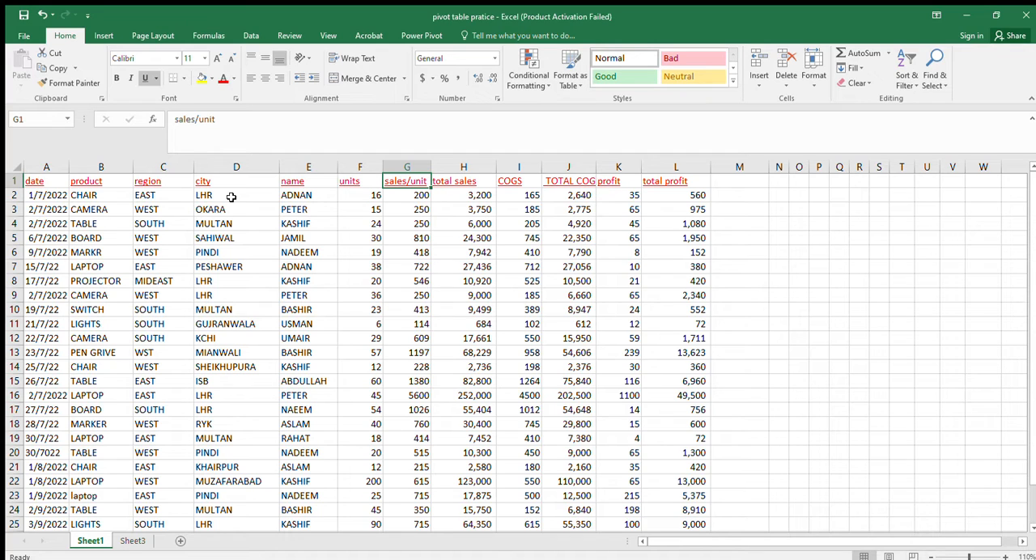
{"action": "key", "text": "Down"}
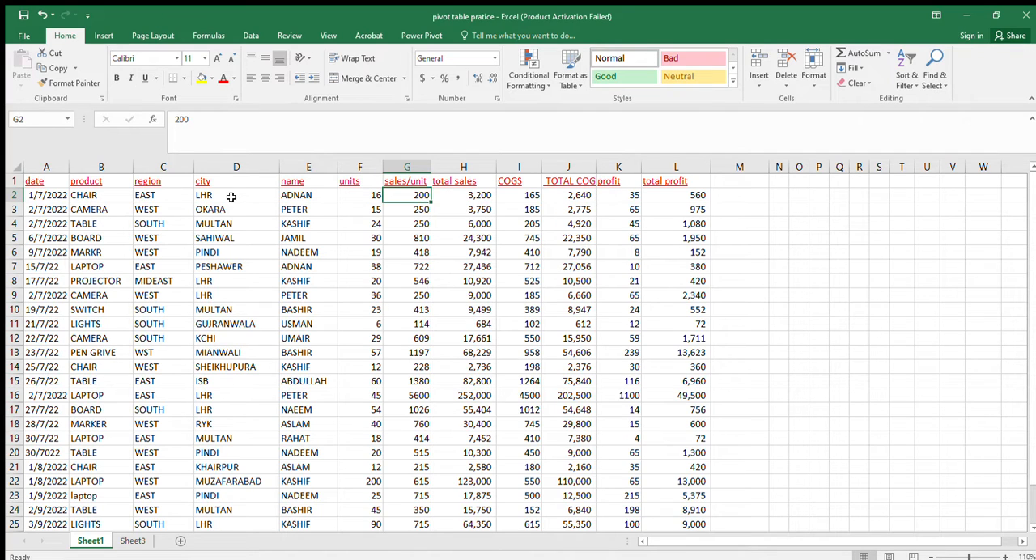
{"action": "key", "text": "Right"}
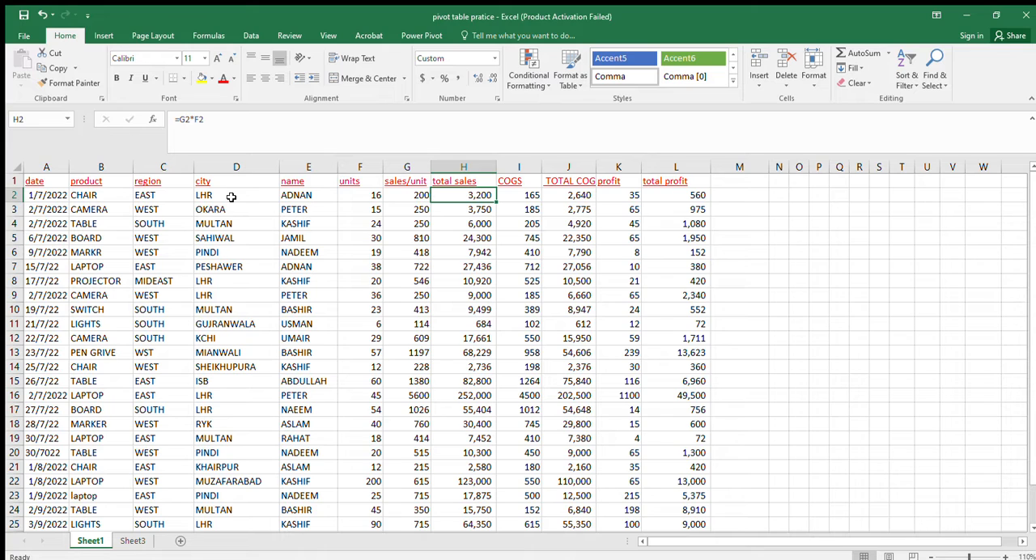
{"action": "key", "text": "Right"}
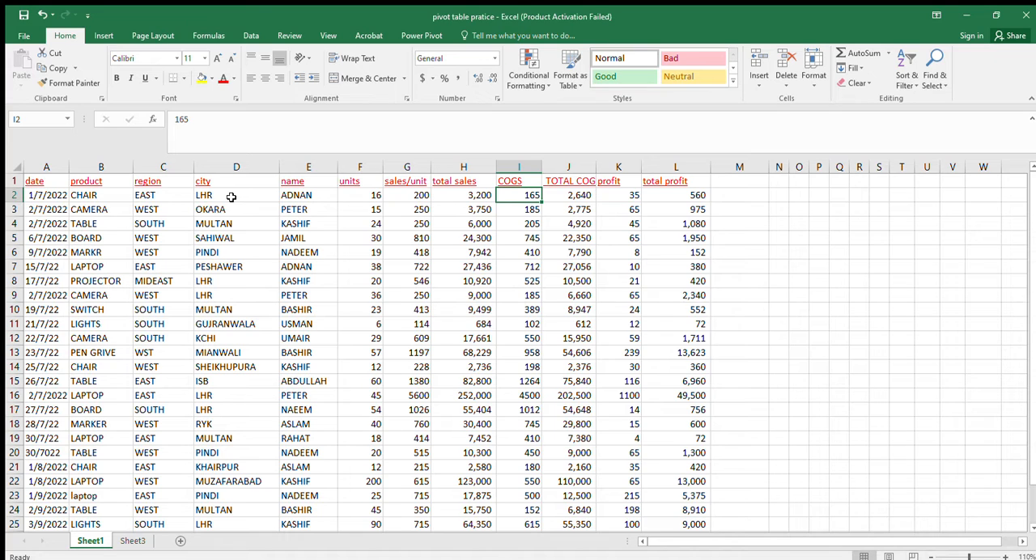
{"action": "key", "text": "Right"}
{"action": "key", "text": "Right"}
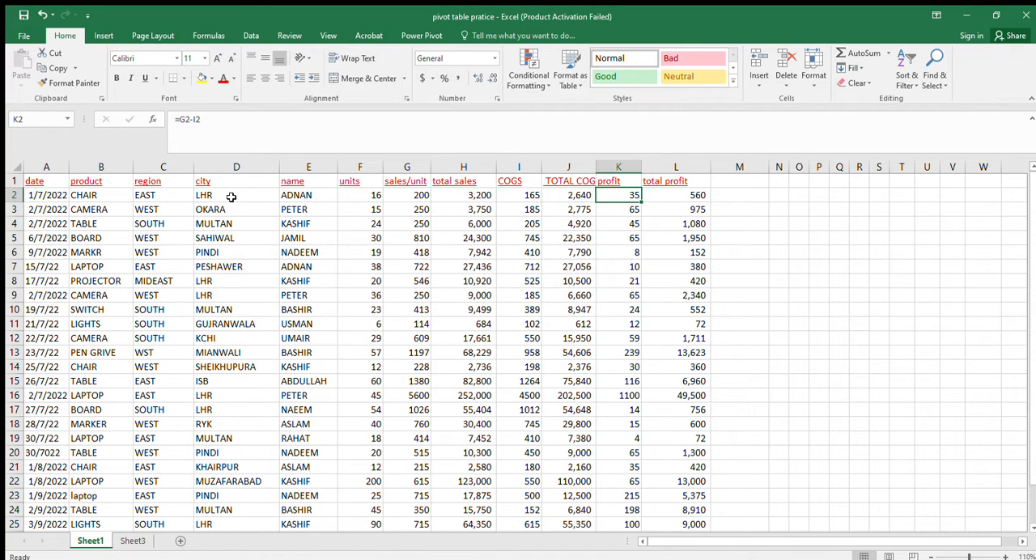
{"action": "key", "text": "Down"}
{"action": "key", "text": "Up"}
{"action": "key", "text": "Down"}
{"action": "key", "text": "Down"}
{"action": "key", "text": "Up"}
{"action": "key", "text": "Up"}
{"action": "key", "text": "Right"}
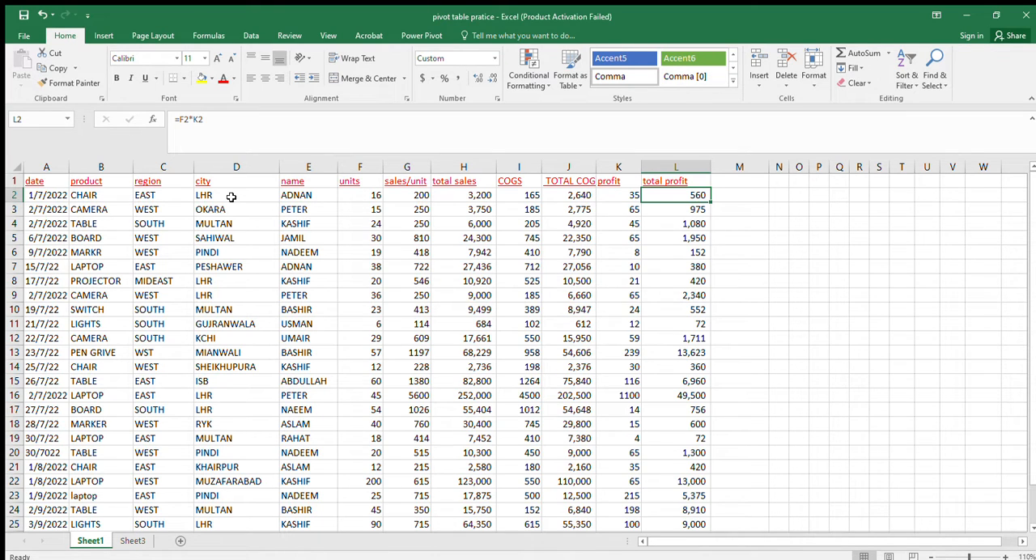
Review the first record in row 2 across all columns, and the first entries of the date column
{"action": "key", "text": "Left"}
{"action": "key", "text": "Left"}
{"action": "key", "text": "Left"}
{"action": "key", "text": "Left"}
{"action": "key", "text": "Left"}
{"action": "key", "text": "Left"}
{"action": "key", "text": "Left"}
{"action": "key", "text": "Left"}
{"action": "key", "text": "Left"}
{"action": "key", "text": "Left"}
{"action": "key", "text": "Left"}
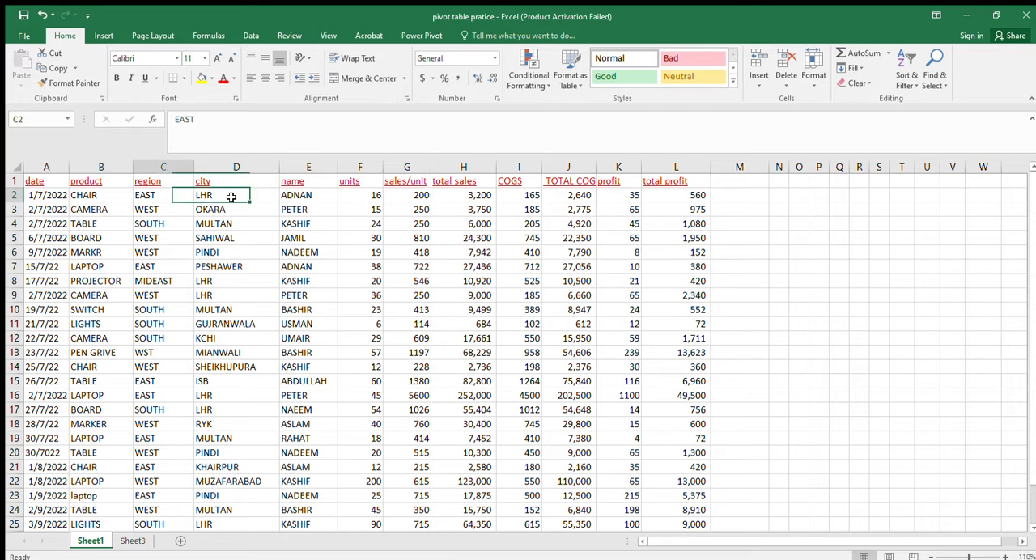
{"action": "key", "text": "Right"}
{"action": "key", "text": "Right"}
{"action": "key", "text": "Right"}
{"action": "key", "text": "Right"}
{"action": "key", "text": "Right"}
{"action": "key", "text": "Right"}
{"action": "key", "text": "Right"}
{"action": "key", "text": "Right"}
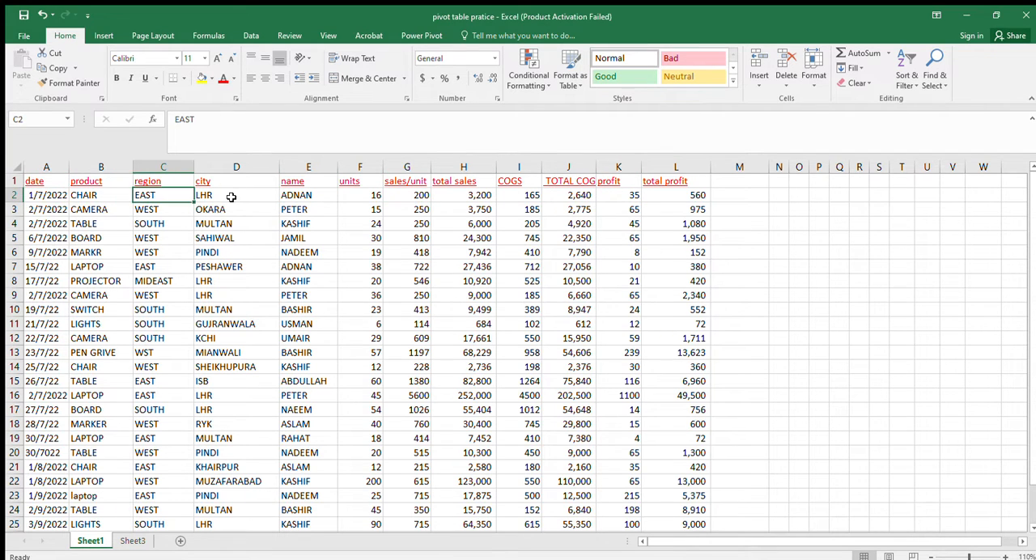
{"action": "key", "text": "Right"}
{"action": "key", "text": "Right"}
{"action": "key", "text": "Right"}
{"action": "key", "text": "Right"}
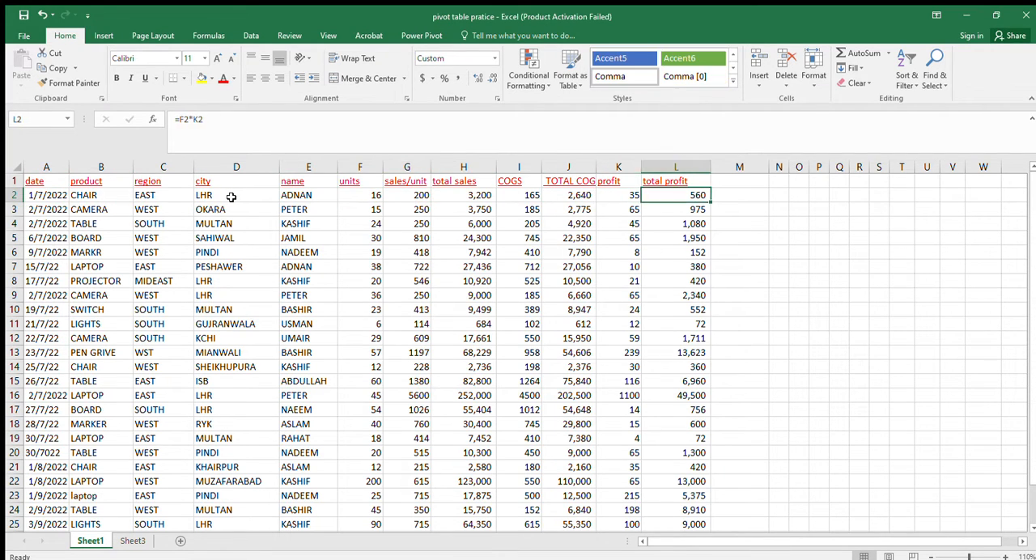
{"action": "key", "text": "Left"}
{"action": "key", "text": "Left"}
{"action": "key", "text": "Left"}
{"action": "key", "text": "Left"}
{"action": "key", "text": "Left"}
{"action": "key", "text": "Left"}
{"action": "key", "text": "Left"}
{"action": "key", "text": "Left"}
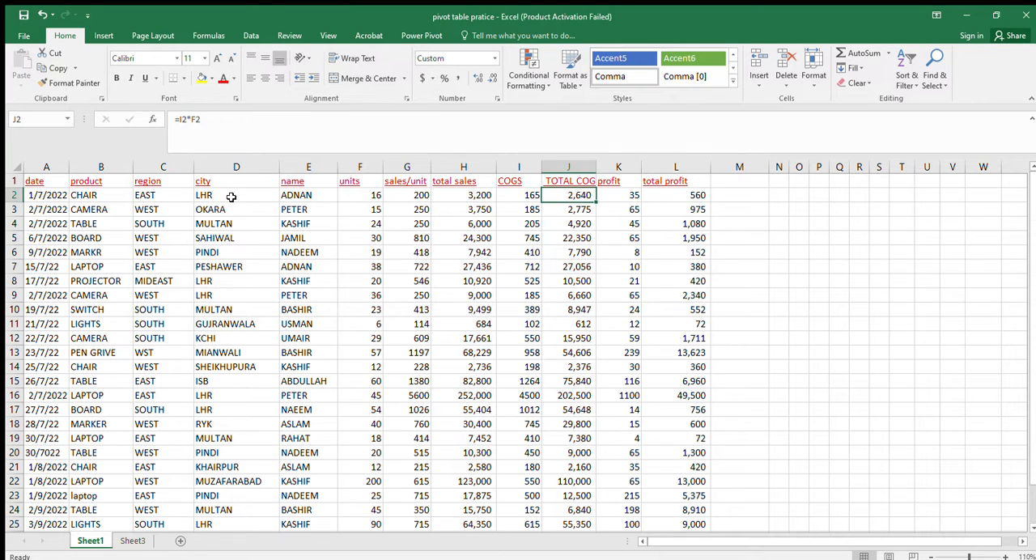
{"action": "key", "text": "Left"}
{"action": "key", "text": "Left"}
{"action": "key", "text": "Left"}
{"action": "key", "text": "Left"}
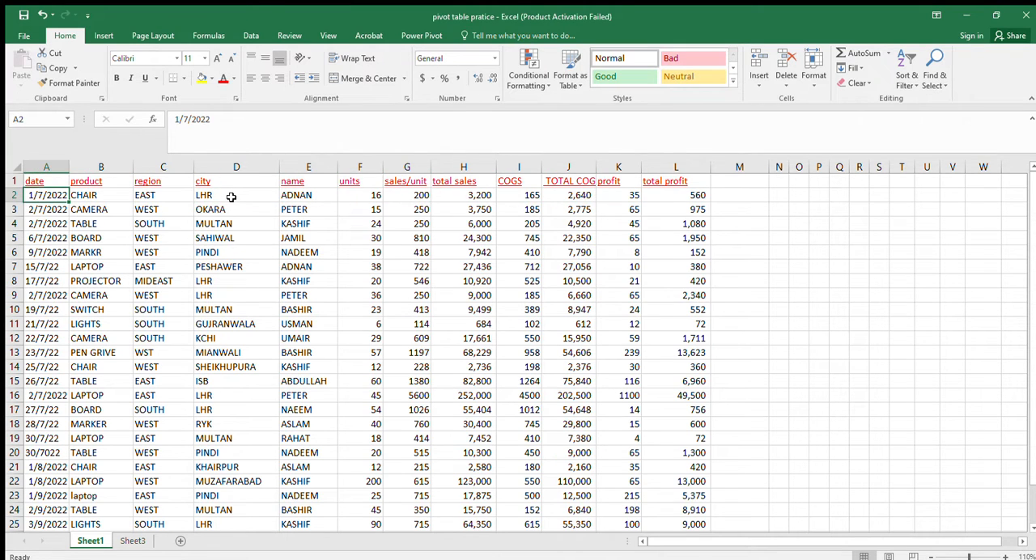
{"action": "key", "text": "Up"}
{"action": "key", "text": "Down"}
{"action": "key", "text": "Down"}
{"action": "key", "text": "Down"}
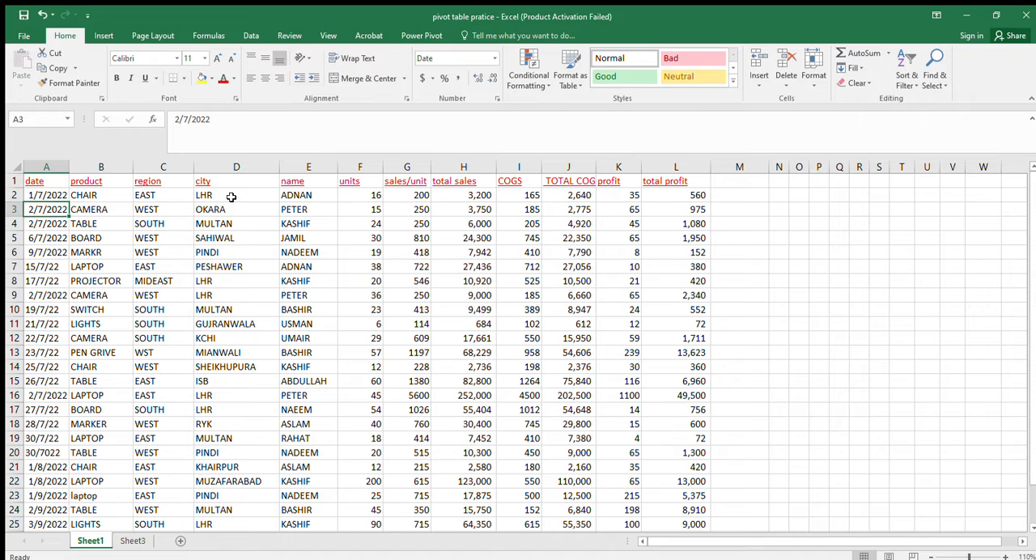
Review the records in rows 3 and 4 across all columns, from date to total profit
{"action": "key", "text": "Right"}
{"action": "key", "text": "Right"}
{"action": "key", "text": "Right"}
{"action": "key", "text": "Right"}
{"action": "key", "text": "Right"}
{"action": "key", "text": "Right"}
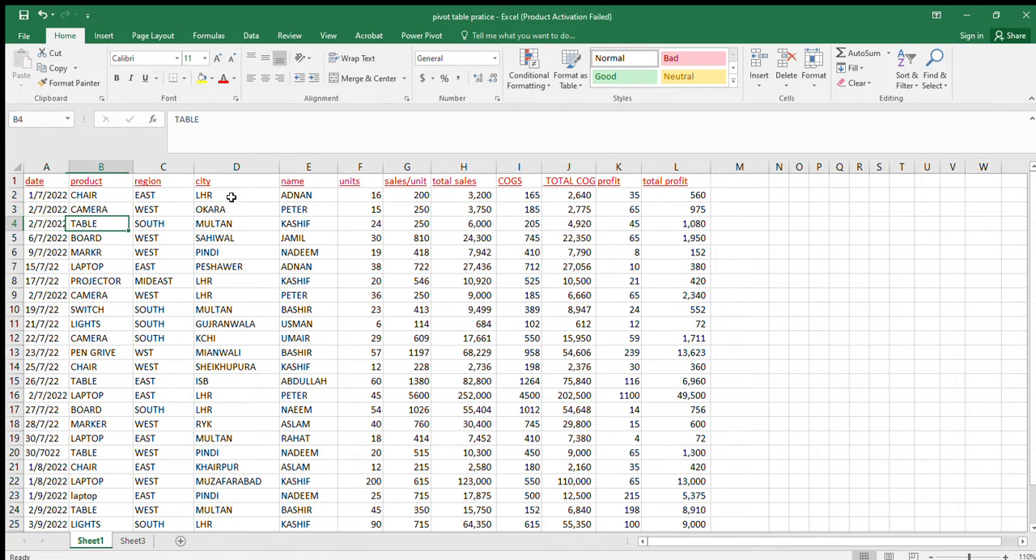
{"action": "key", "text": "Right"}
{"action": "key", "text": "Right"}
{"action": "key", "text": "Right"}
{"action": "key", "text": "Right"}
{"action": "key", "text": "Right"}
{"action": "key", "text": "Right"}
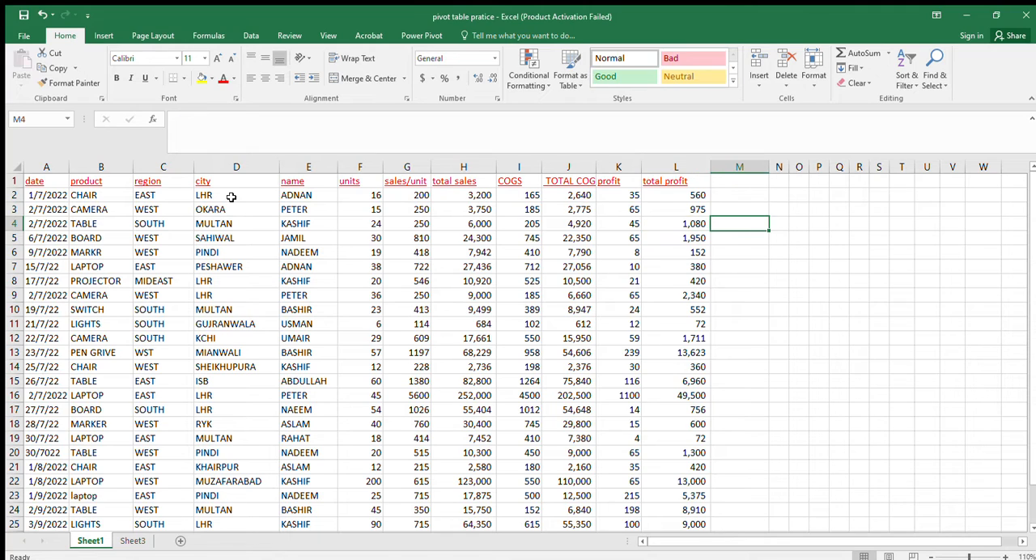
{"action": "key", "text": "Left"}
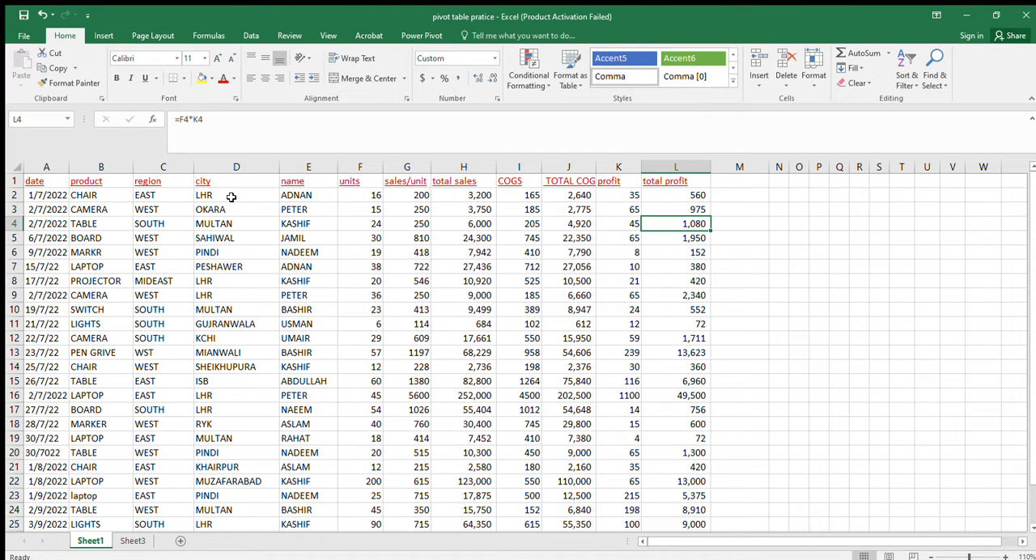
{"action": "key", "text": "Left"}
{"action": "key", "text": "Left"}
{"action": "key", "text": "Left"}
{"action": "key", "text": "Left"}
{"action": "key", "text": "Left"}
{"action": "key", "text": "Left"}
{"action": "key", "text": "Left"}
{"action": "key", "text": "Left"}
{"action": "key", "text": "Left"}
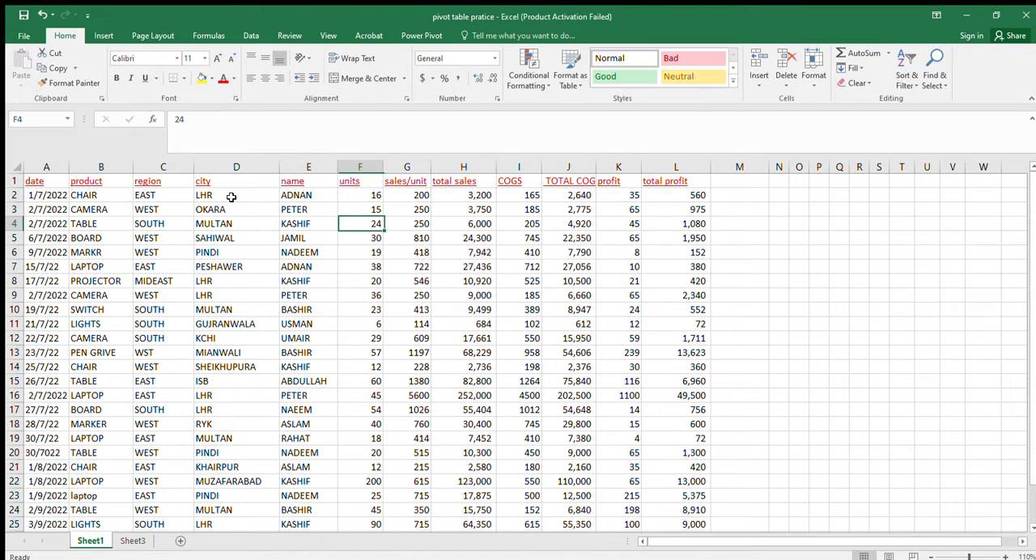
{"action": "key", "text": "Left"}
{"action": "key", "text": "Left"}
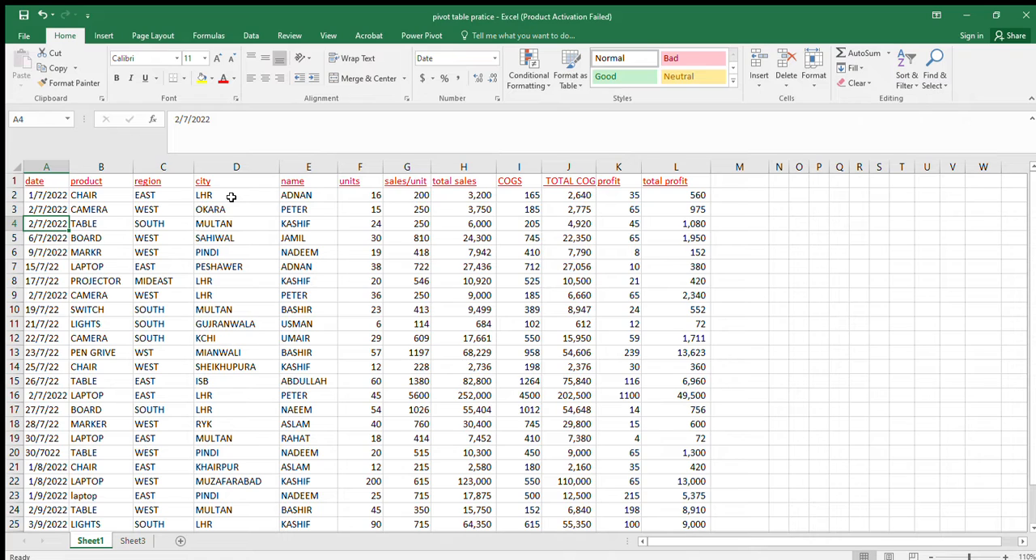
Start a PivotTable from the sales data with cell A1 selected, checking that the source range covers A1:L26
{"action": "key", "text": "Up"}
{"action": "key", "text": "Up"}
{"action": "key", "text": "Up"}
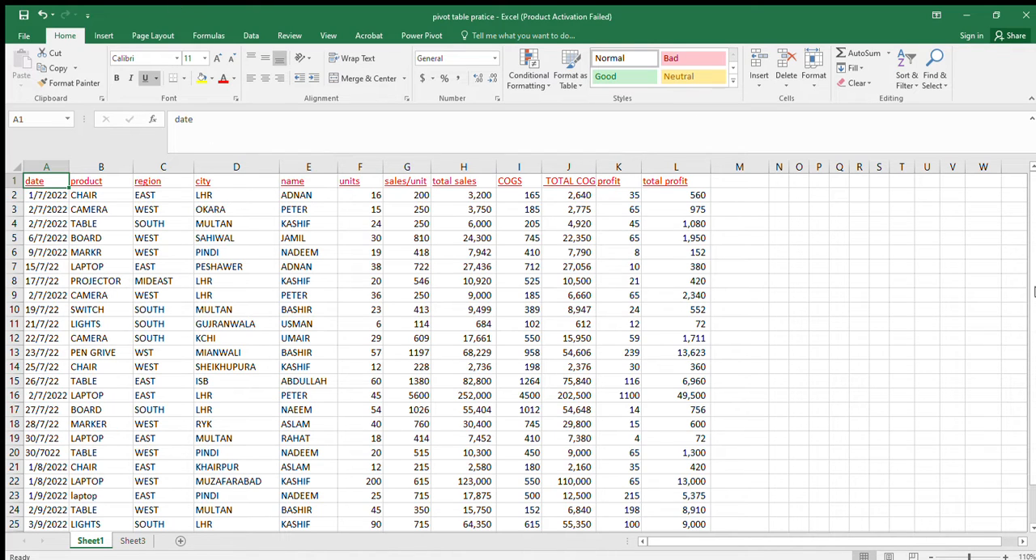
{"action": "scroll", "coordinate": [1030, 275], "scroll_direction": "down", "scroll_amount": 1}
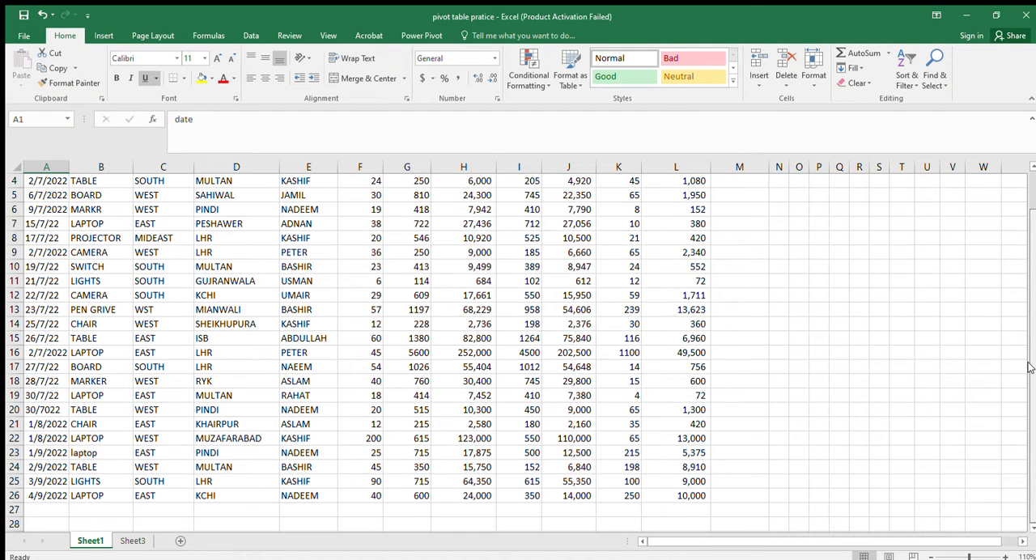
{"action": "scroll", "coordinate": [1030, 348], "scroll_direction": "up", "scroll_amount": 1}
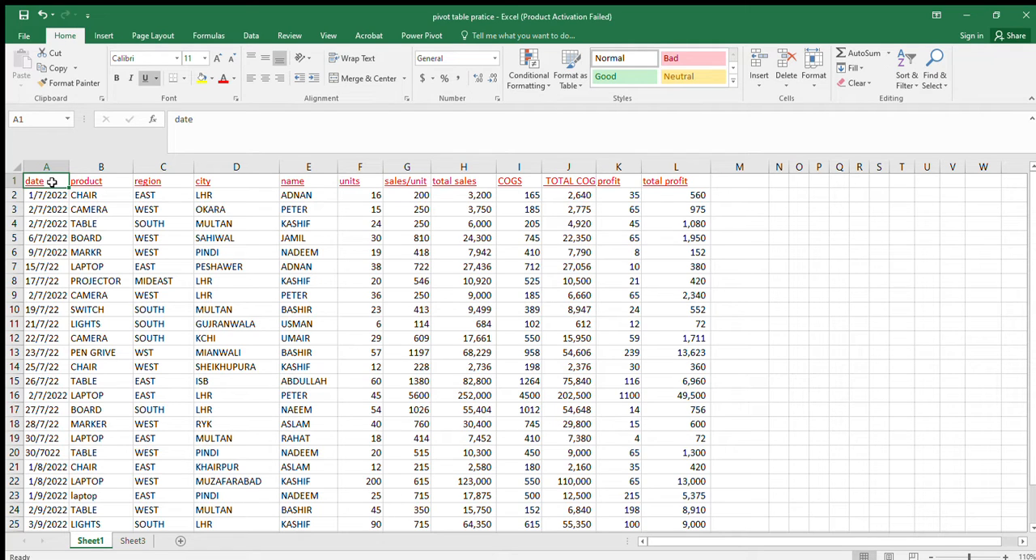
{"action": "left_click", "coordinate": [104, 35]}
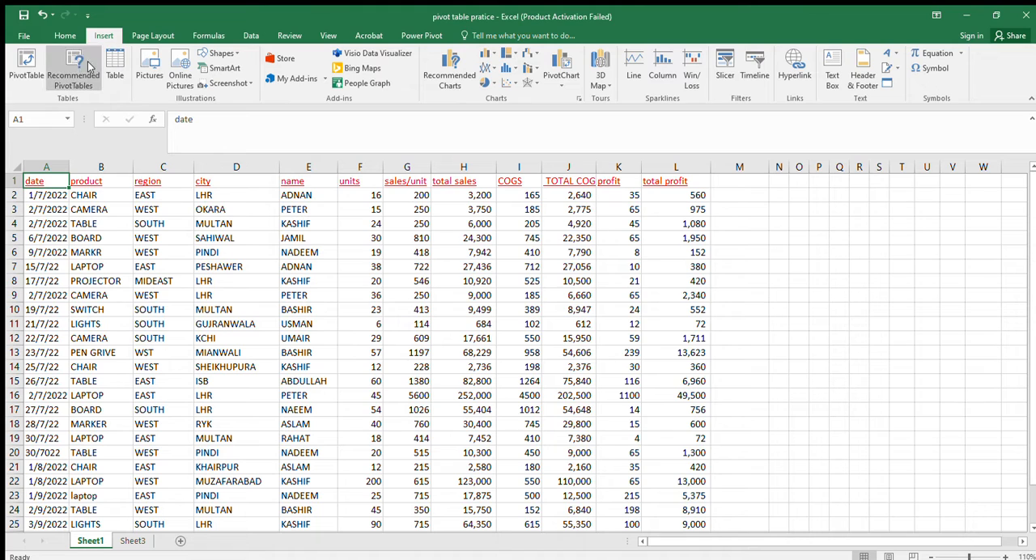
{"action": "left_click", "coordinate": [24, 63]}
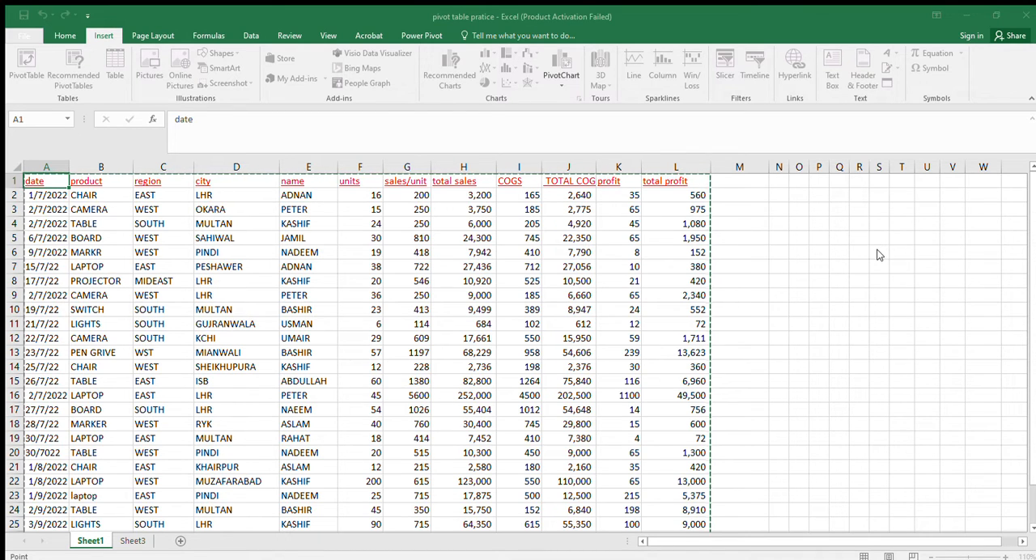
{"action": "left_click", "coordinate": [1032, 530]}
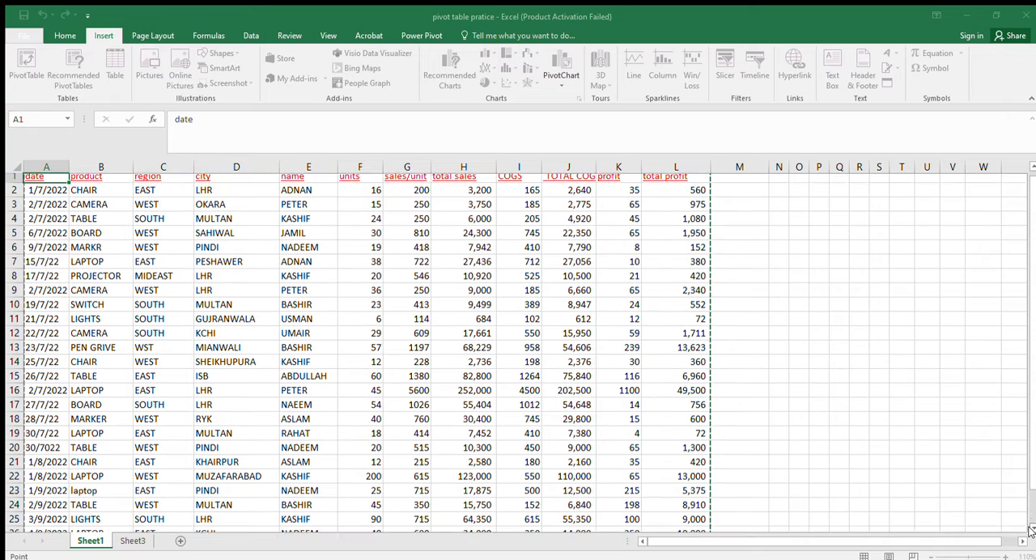
{"action": "left_click", "coordinate": [1032, 529]}
{"action": "left_click", "coordinate": [1032, 530]}
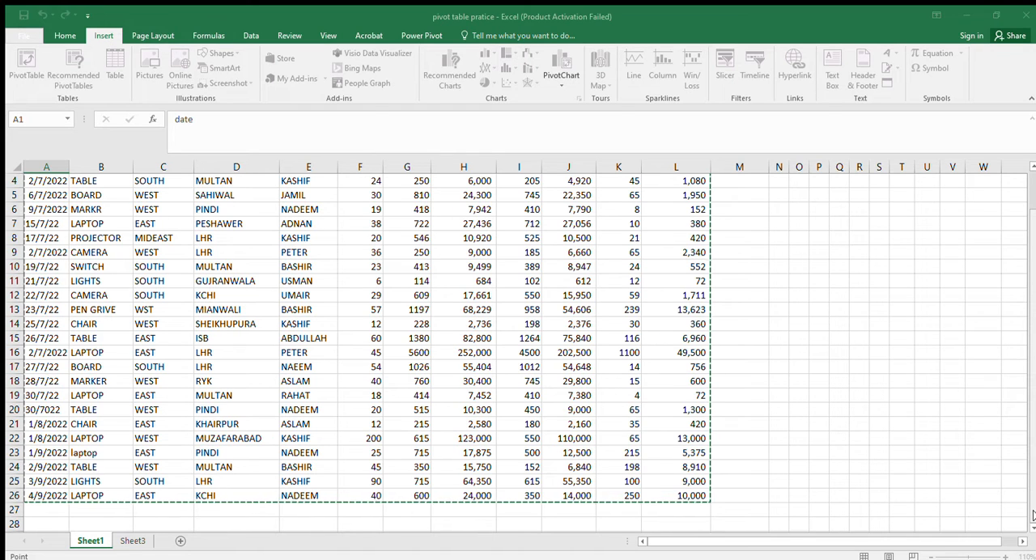
{"action": "scroll", "coordinate": [1030, 528], "scroll_direction": "down", "scroll_amount": 2}
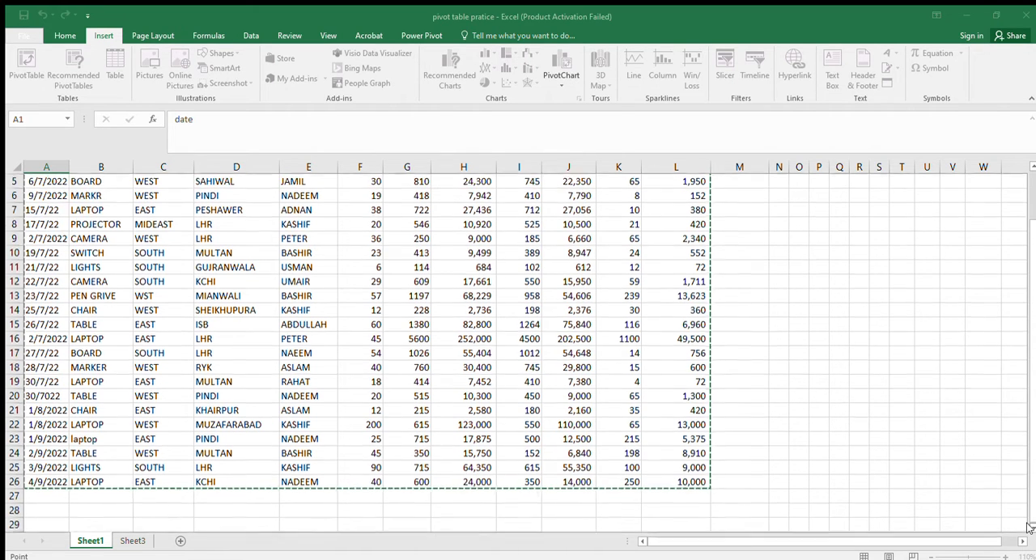
{"action": "scroll", "coordinate": [1029, 527], "scroll_direction": "down", "scroll_amount": 1}
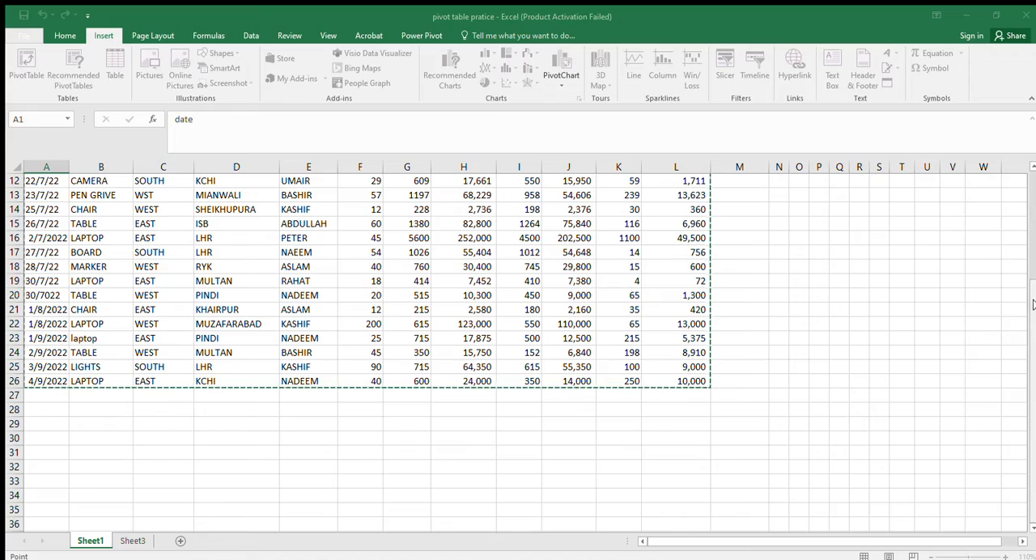
{"action": "scroll", "coordinate": [1030, 218], "scroll_direction": "up", "scroll_amount": 3}
{"action": "left_click_drag", "start_coordinate": [1031, 218], "coordinate": [1035, 311]}
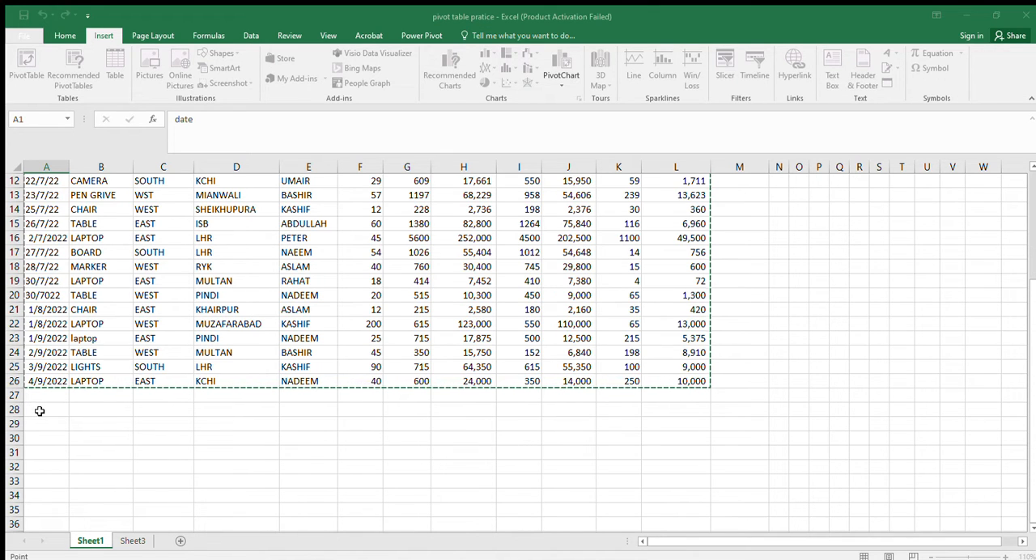
Place the new PivotTable on the existing worksheet at cell A29 and create it
{"action": "left_click", "coordinate": [790, 318]}
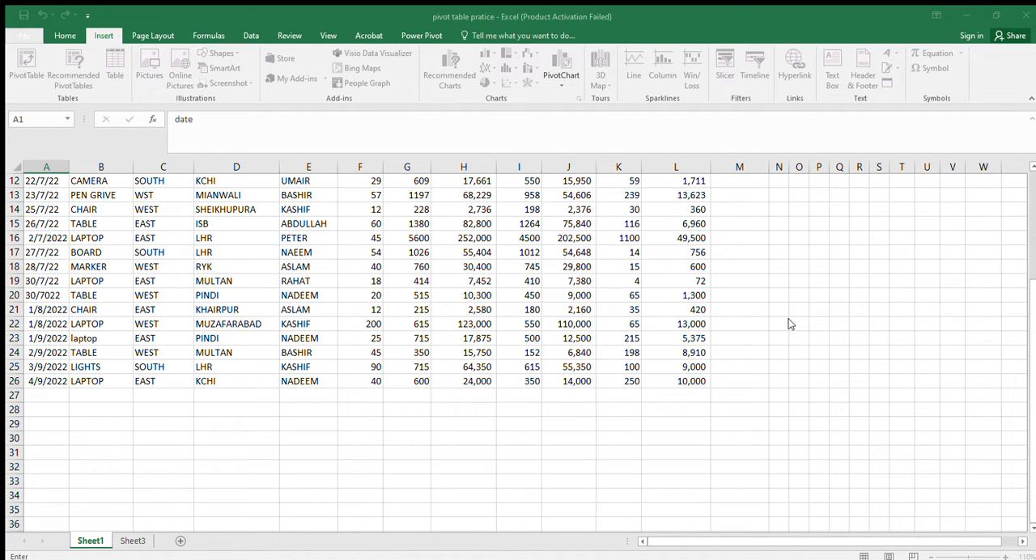
{"action": "left_click", "coordinate": [46, 422]}
{"action": "key", "text": "Return"}
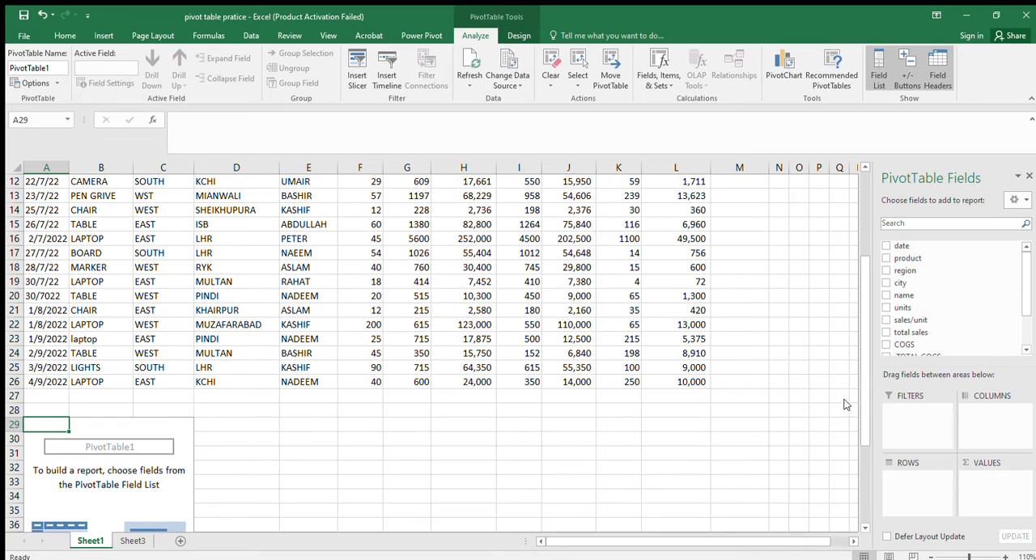
Examine the empty PivotTable's field list alongside the source data columns
{"action": "left_click", "coordinate": [59, 484]}
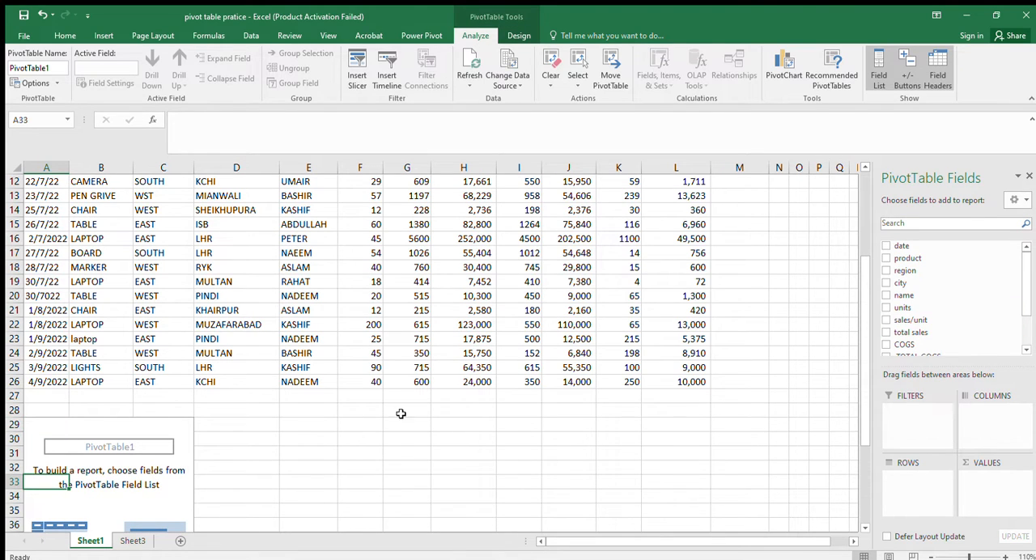
{"action": "left_click", "coordinate": [95, 471]}
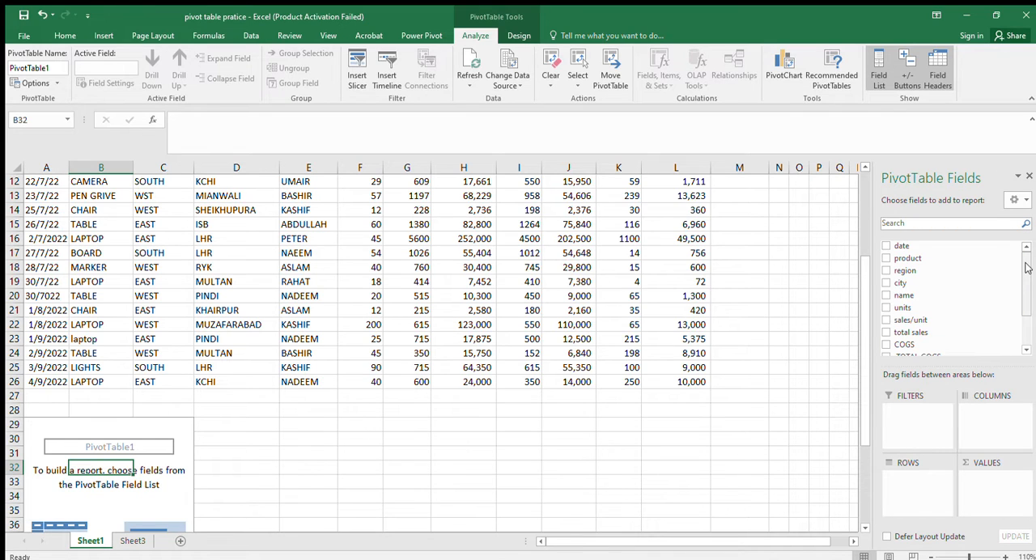
{"action": "scroll", "coordinate": [1027, 268], "scroll_direction": "down", "scroll_amount": 3}
{"action": "scroll", "coordinate": [1027, 267], "scroll_direction": "up", "scroll_amount": 3}
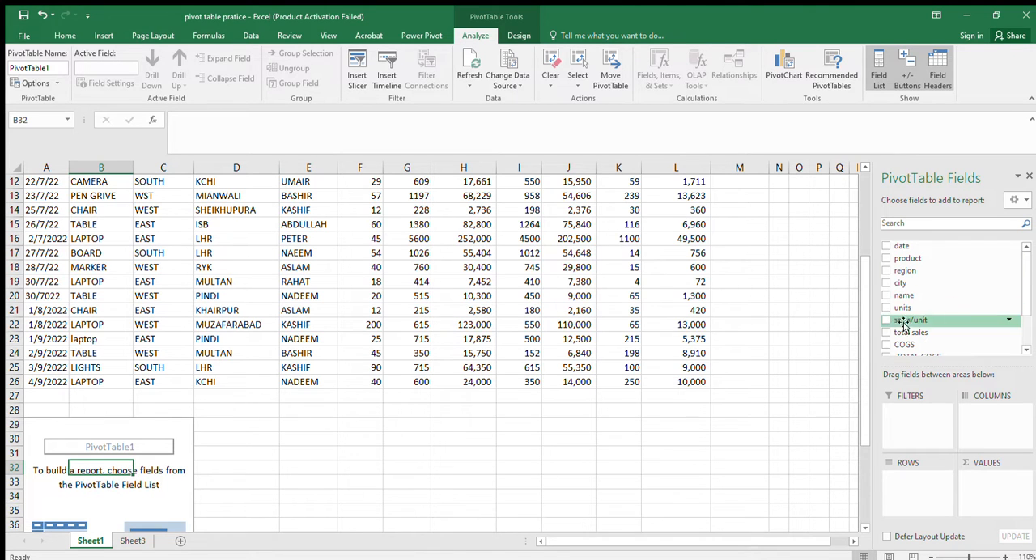
{"action": "left_click_drag", "start_coordinate": [863, 344], "coordinate": [860, 207]}
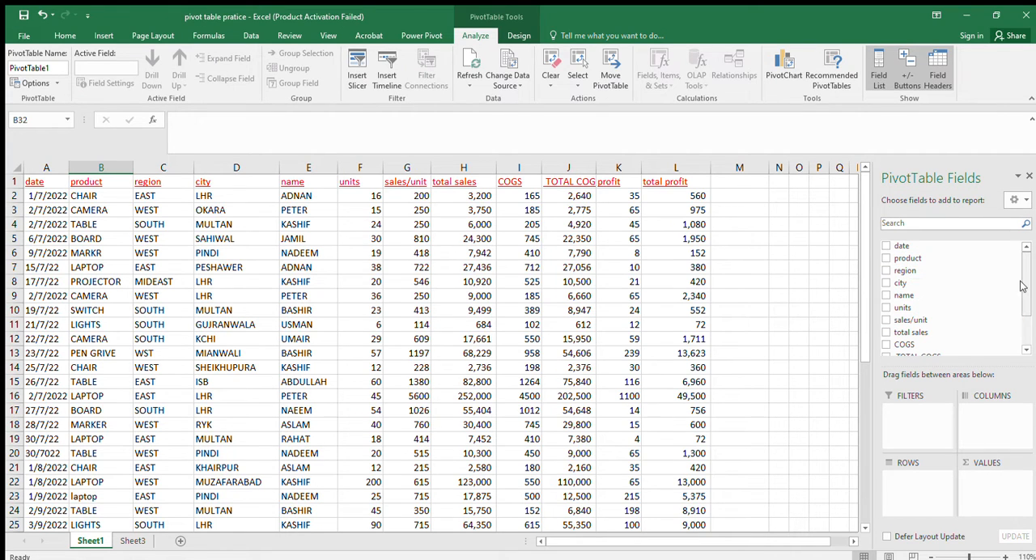
{"action": "mouse_move", "coordinate": [1023, 277]}
{"action": "left_mouse_down"}
{"action": "mouse_move", "coordinate": [1017, 320]}
{"action": "mouse_move", "coordinate": [1023, 261]}
{"action": "left_mouse_up"}
Go through the header cells A1 to L1, from date to total profit, to match them with the PivotTable fields
{"action": "left_click", "coordinate": [36, 183]}
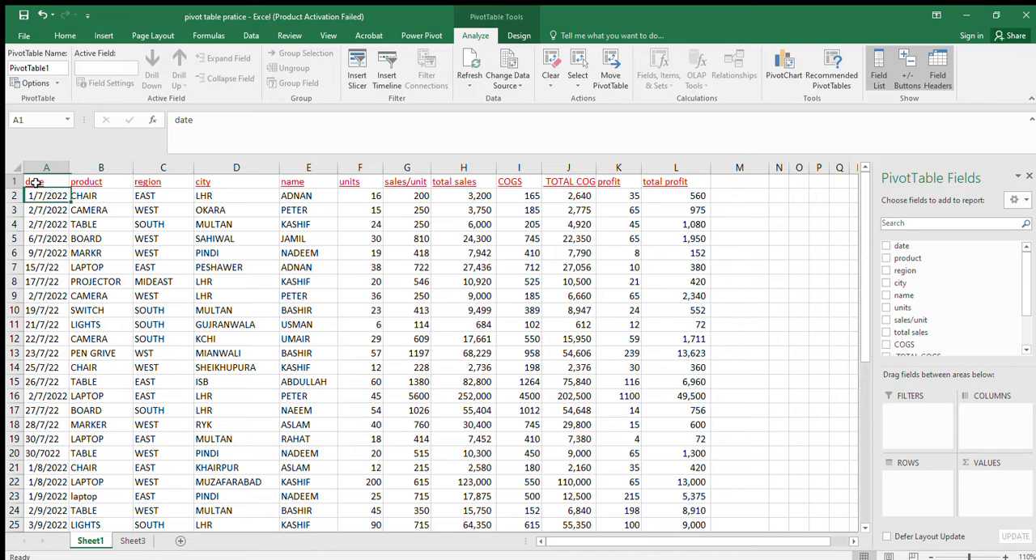
{"action": "left_click", "coordinate": [104, 186]}
{"action": "left_click", "coordinate": [147, 184]}
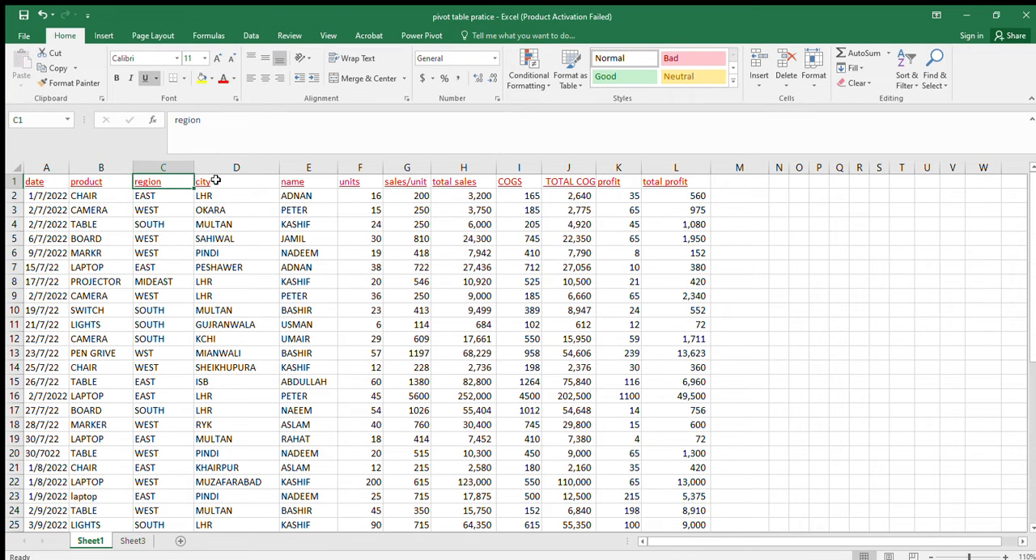
{"action": "left_click", "coordinate": [216, 180]}
{"action": "left_click", "coordinate": [289, 185]}
{"action": "left_click", "coordinate": [353, 181]}
{"action": "left_click", "coordinate": [392, 183]}
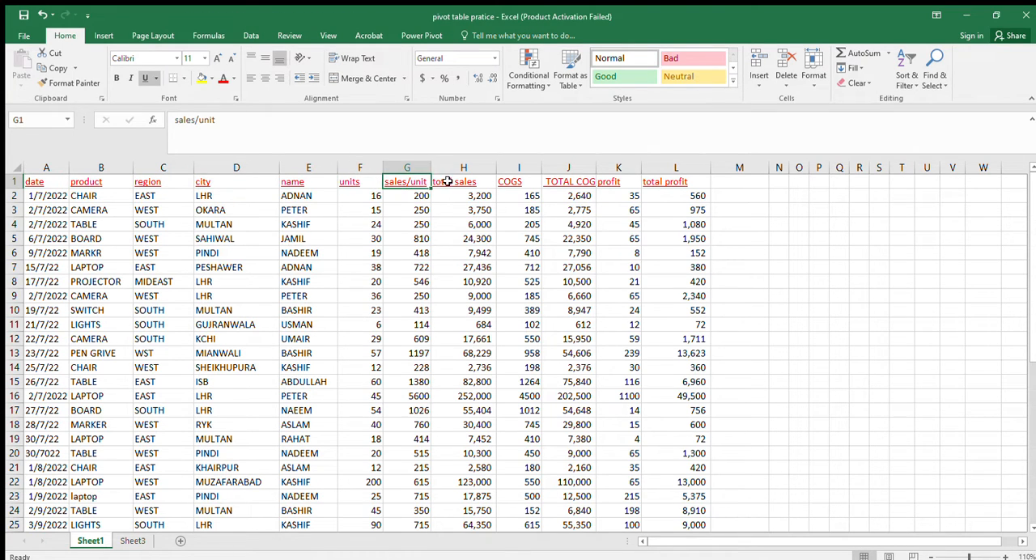
{"action": "left_click", "coordinate": [439, 183]}
{"action": "left_click", "coordinate": [507, 183]}
{"action": "left_click", "coordinate": [552, 184]}
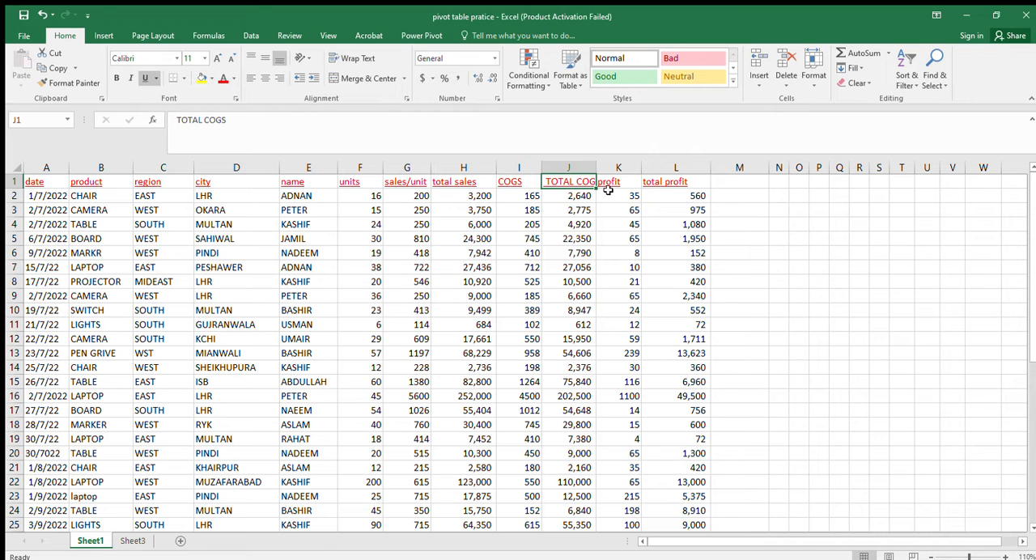
{"action": "left_click", "coordinate": [608, 190]}
{"action": "left_click", "coordinate": [659, 185]}
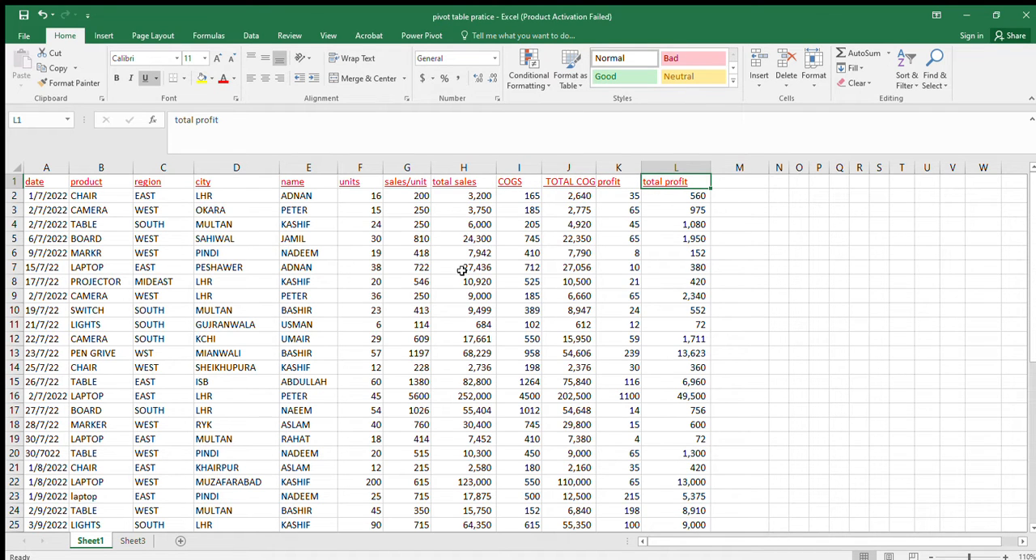
Activate the empty PivotTable below the data again and review its available fields from date down to total profit
{"action": "left_click_drag", "start_coordinate": [1032, 278], "coordinate": [1025, 315]}
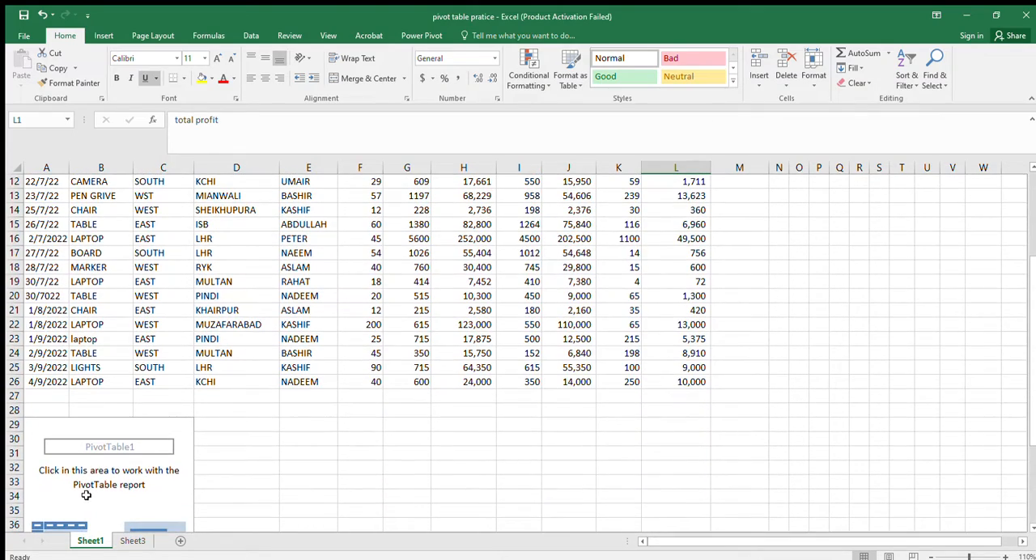
{"action": "left_click", "coordinate": [86, 497]}
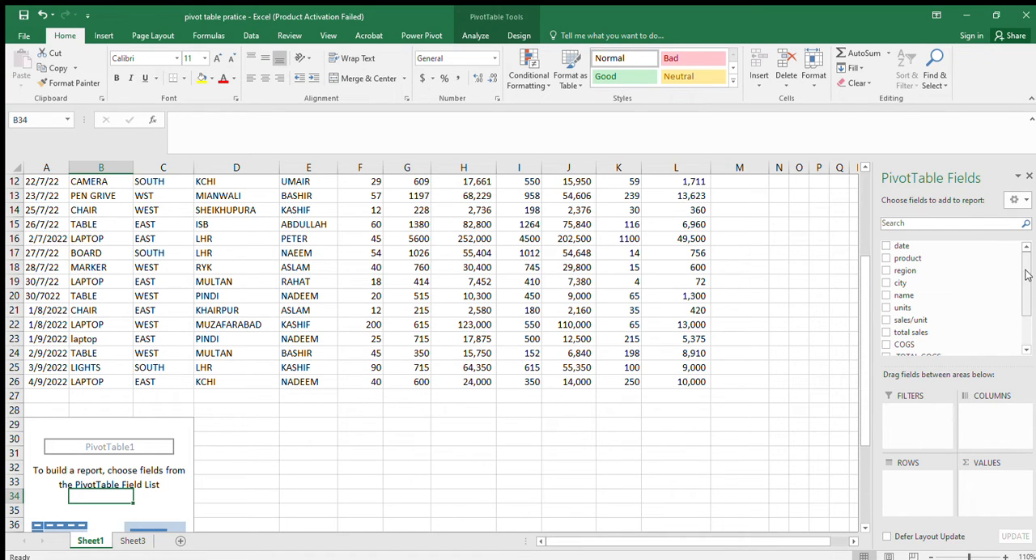
{"action": "left_click_drag", "start_coordinate": [1025, 272], "coordinate": [1028, 312]}
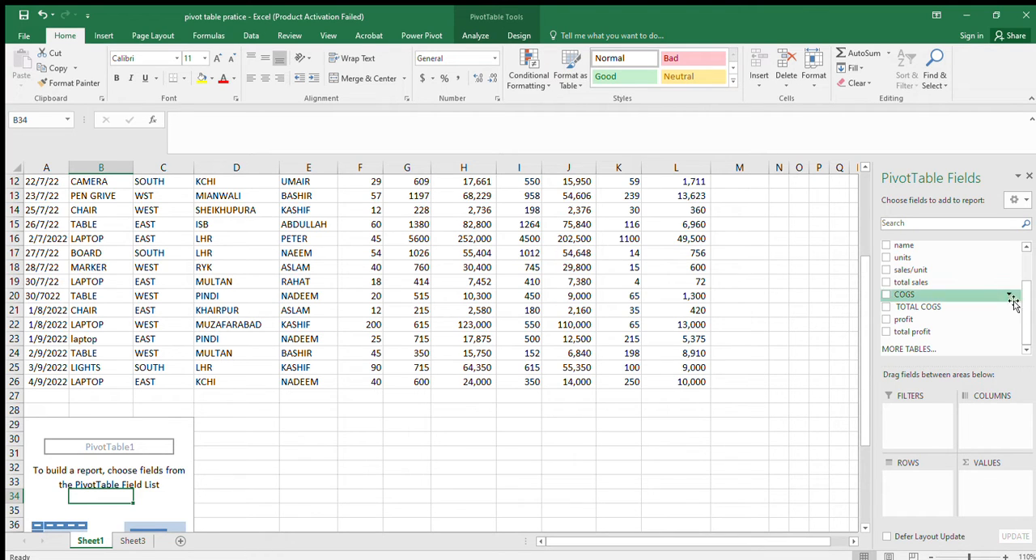
{"action": "mouse_move", "coordinate": [1025, 301]}
{"action": "left_mouse_down"}
{"action": "mouse_move", "coordinate": [1026, 261]}
{"action": "mouse_move", "coordinate": [1026, 290]}
{"action": "left_mouse_up"}
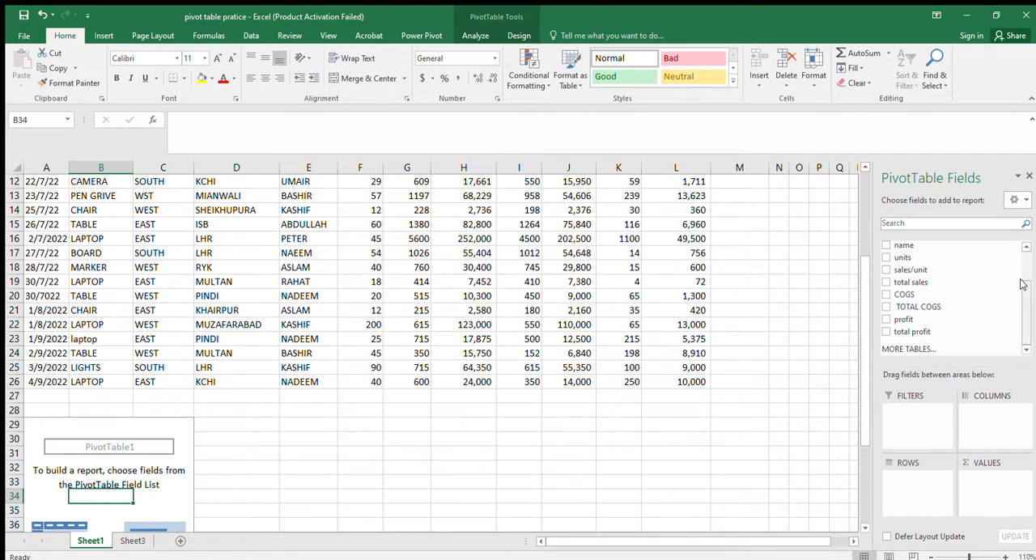
{"action": "left_click_drag", "start_coordinate": [1020, 301], "coordinate": [1020, 330]}
{"action": "scroll", "coordinate": [1020, 331], "scroll_direction": "up", "scroll_amount": 2}
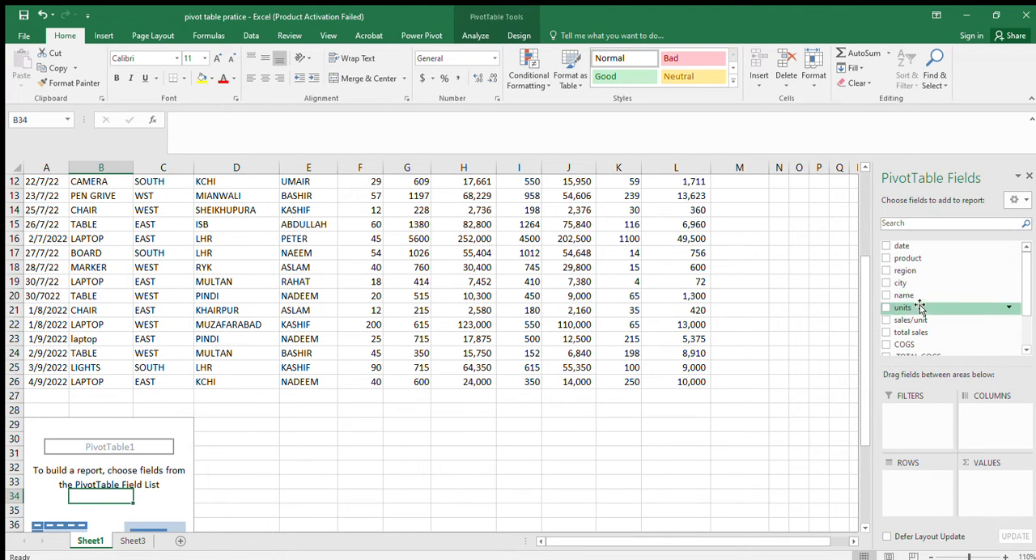
{"action": "left_click_drag", "start_coordinate": [1026, 281], "coordinate": [1027, 308]}
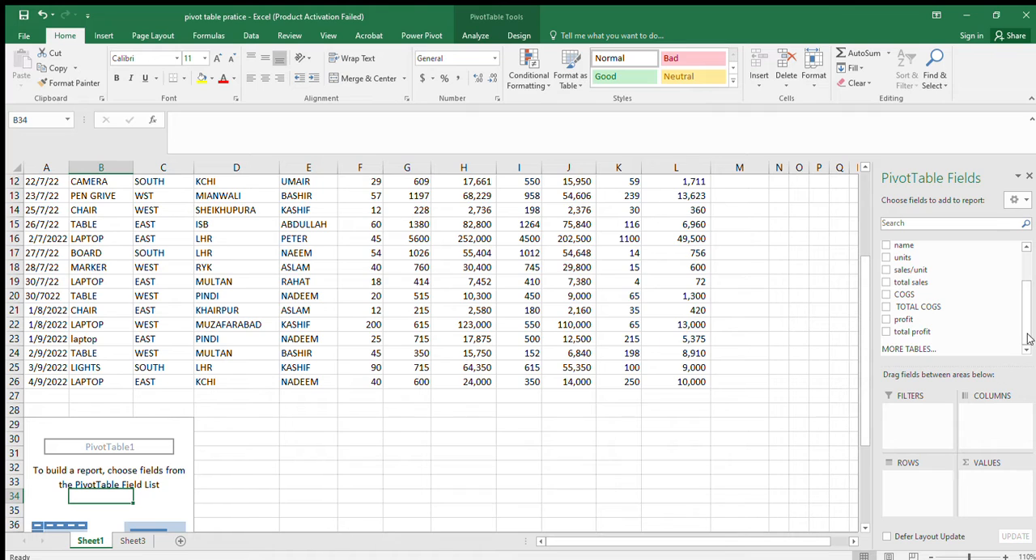
{"action": "mouse_move", "coordinate": [1027, 338]}
{"action": "left_mouse_down"}
{"action": "mouse_move", "coordinate": [1027, 293]}
{"action": "mouse_move", "coordinate": [1028, 326]}
{"action": "left_mouse_up"}
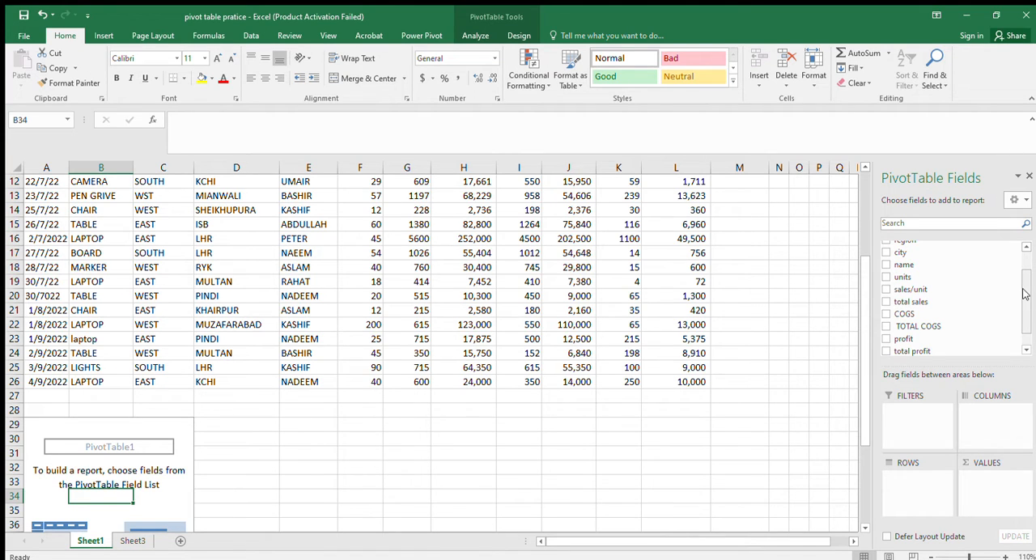
{"action": "left_click_drag", "start_coordinate": [1025, 293], "coordinate": [1025, 271]}
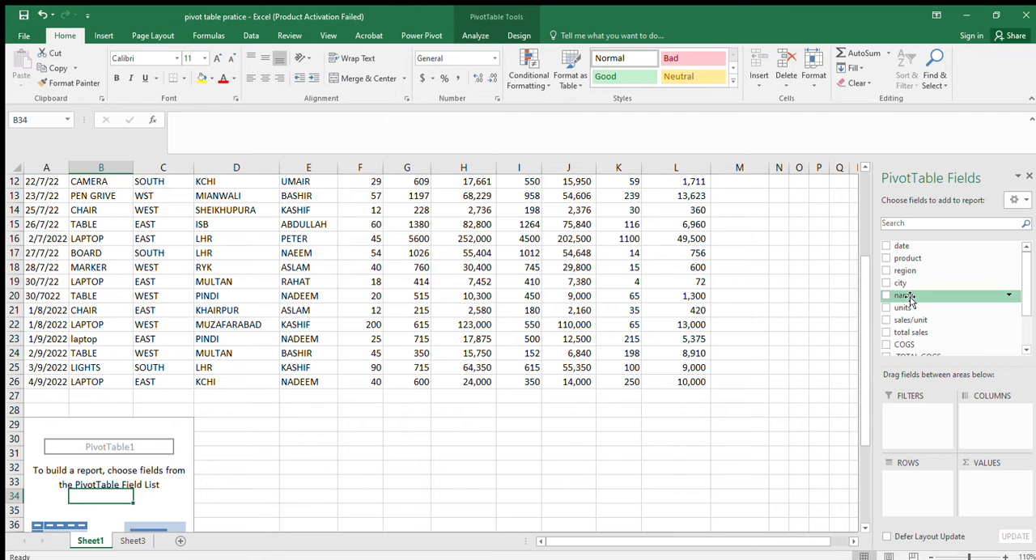
Add the name field to the PivotTable's rows and review the resulting row labels down to the grand total
{"action": "left_click_drag", "start_coordinate": [908, 298], "coordinate": [917, 480]}
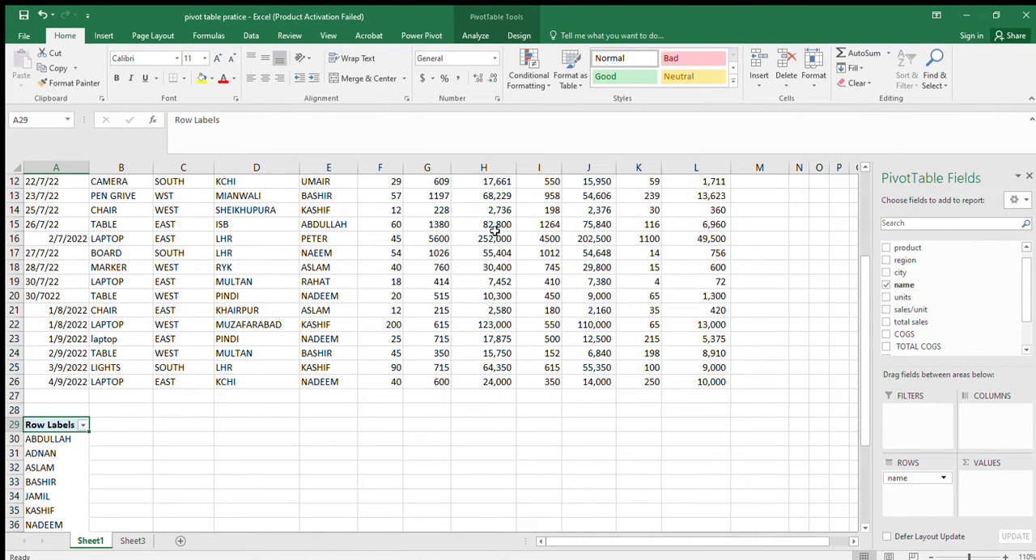
{"action": "left_click", "coordinate": [863, 528]}
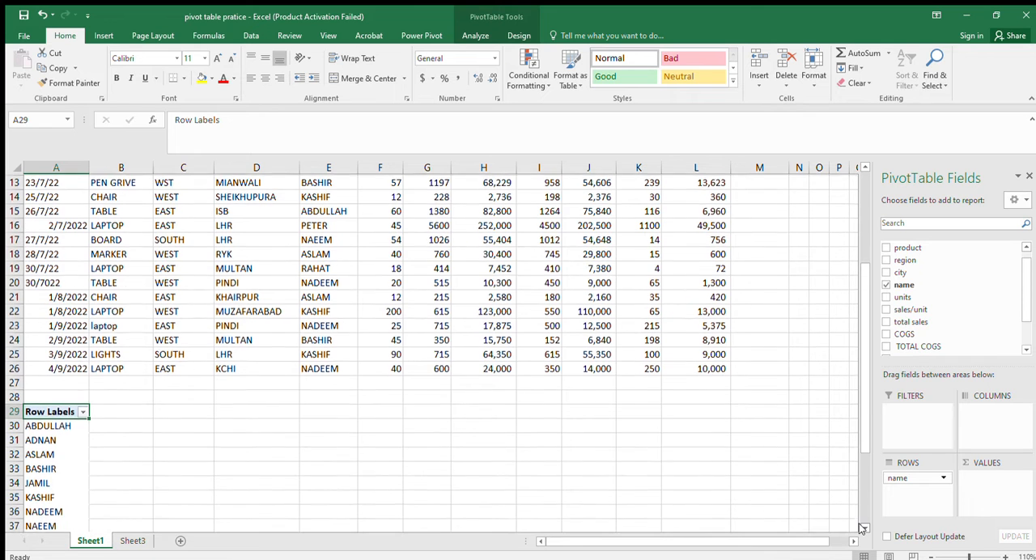
{"action": "scroll", "coordinate": [863, 528], "scroll_direction": "down", "scroll_amount": 3}
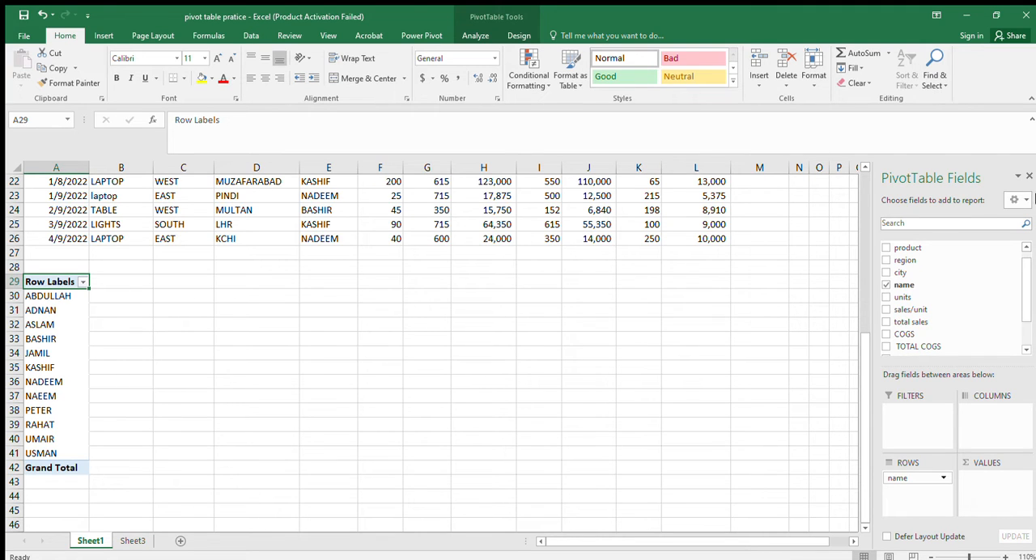
Add the units field to the PivotTable's values as a sum and check the units figure in cell B38
{"action": "left_click_drag", "start_coordinate": [1022, 298], "coordinate": [1022, 273]}
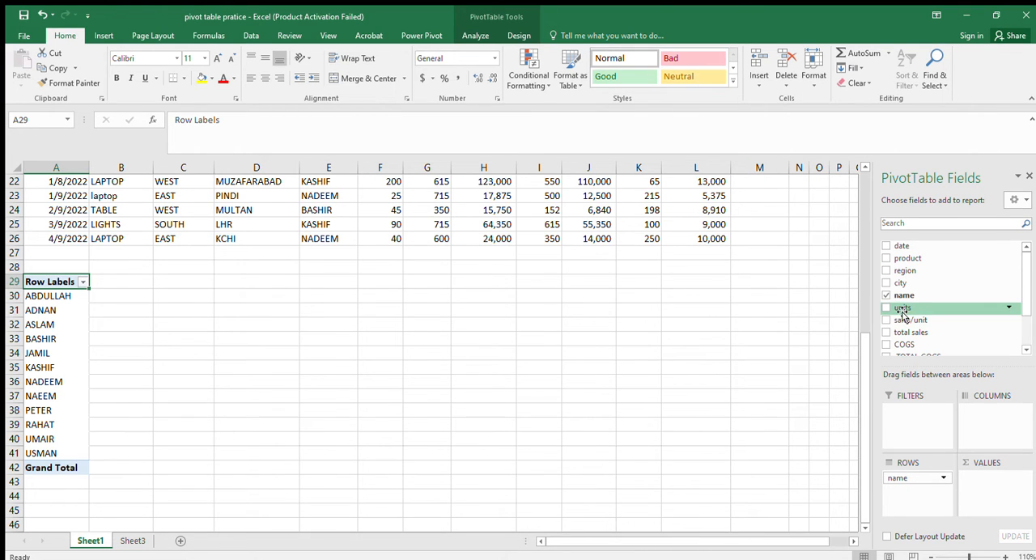
{"action": "left_click_drag", "start_coordinate": [902, 312], "coordinate": [985, 483]}
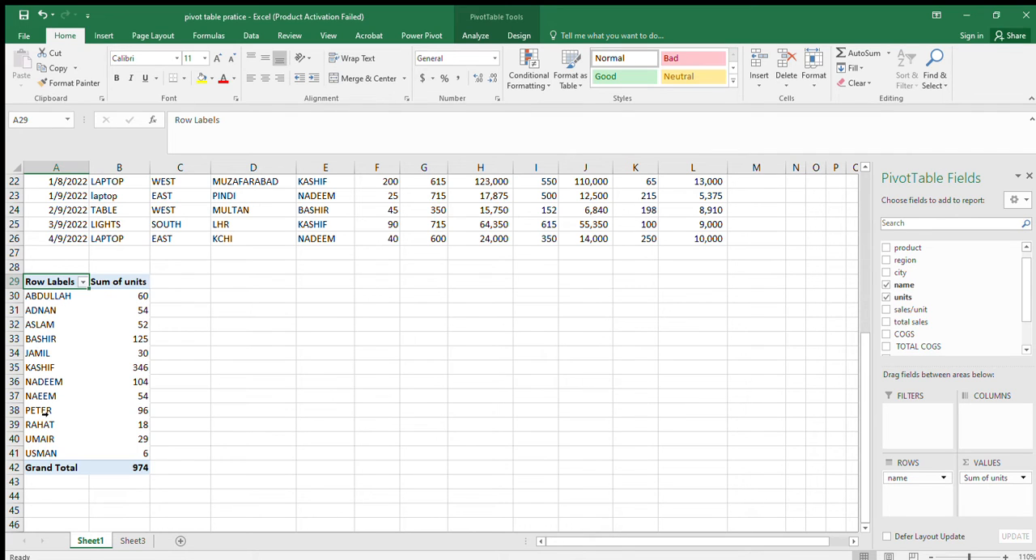
{"action": "left_click", "coordinate": [139, 410]}
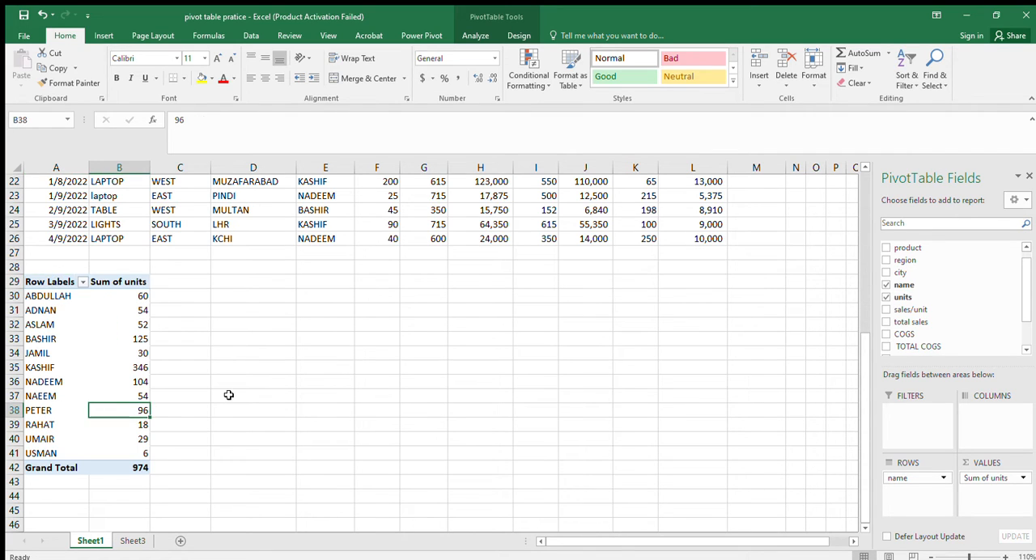